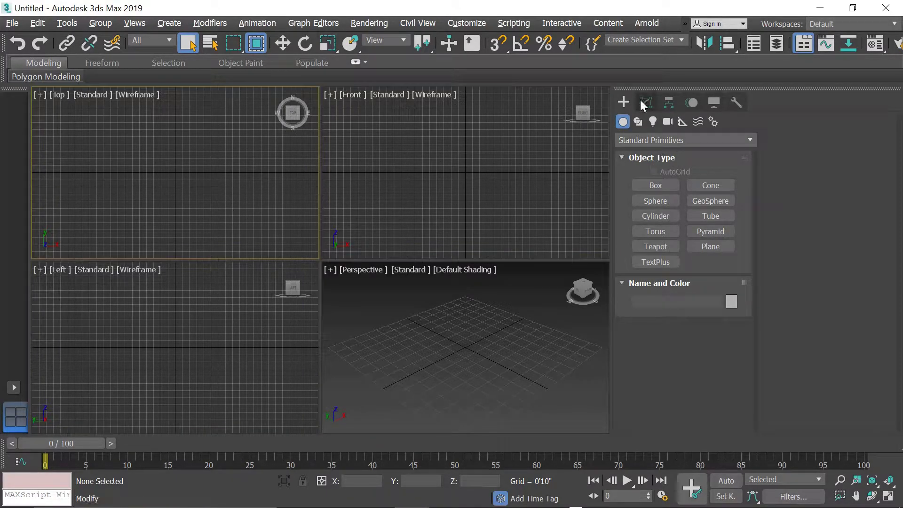
Step: Create a Box primitive in the Top viewport by dragging its base and height
{"action": "left_click", "coordinate": [661, 183]}
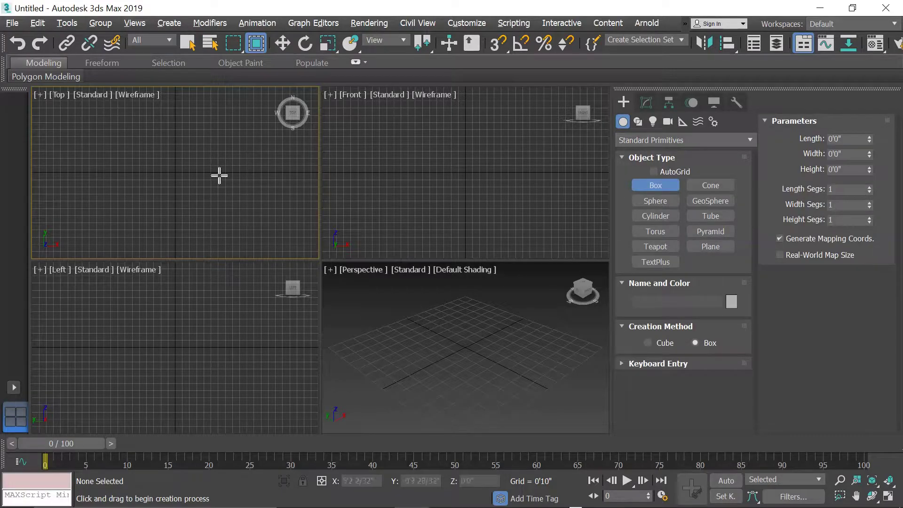
{"action": "left_click_drag", "start_coordinate": [153, 154], "coordinate": [203, 194]}
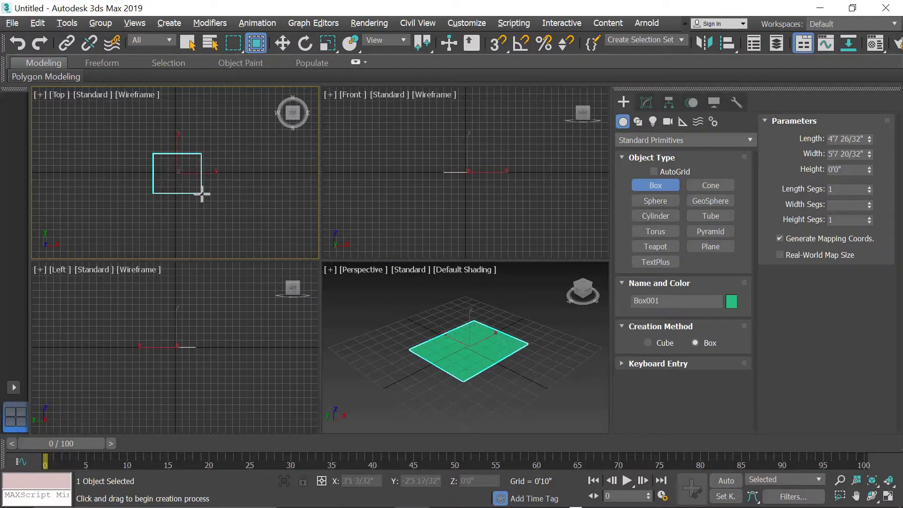
{"action": "left_click", "coordinate": [197, 157]}
{"action": "right_click", "coordinate": [196, 156]}
Step: Zoom extents on the box in each viewport in turn
{"action": "key", "text": "z"}
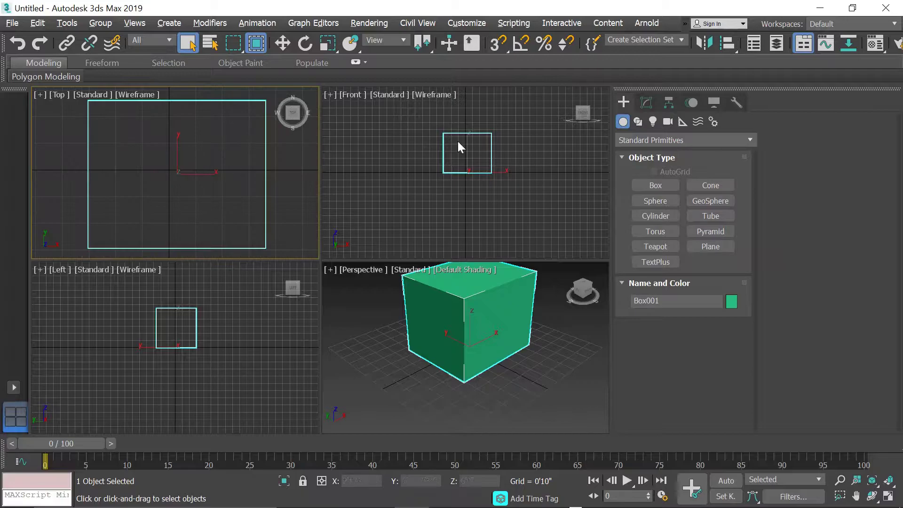
{"action": "key", "text": "z"}
{"action": "right_click", "coordinate": [228, 338]}
{"action": "key", "text": "z"}
{"action": "right_click", "coordinate": [450, 345]}
Step: Set the box's Length, Width and Height to 1'3" each in the Modify panel
{"action": "key", "text": "z"}
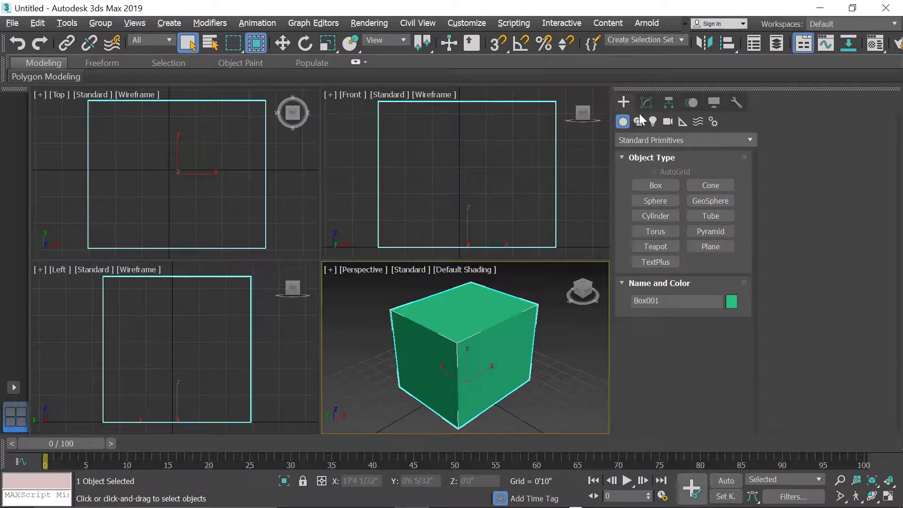
{"action": "left_click", "coordinate": [646, 103]}
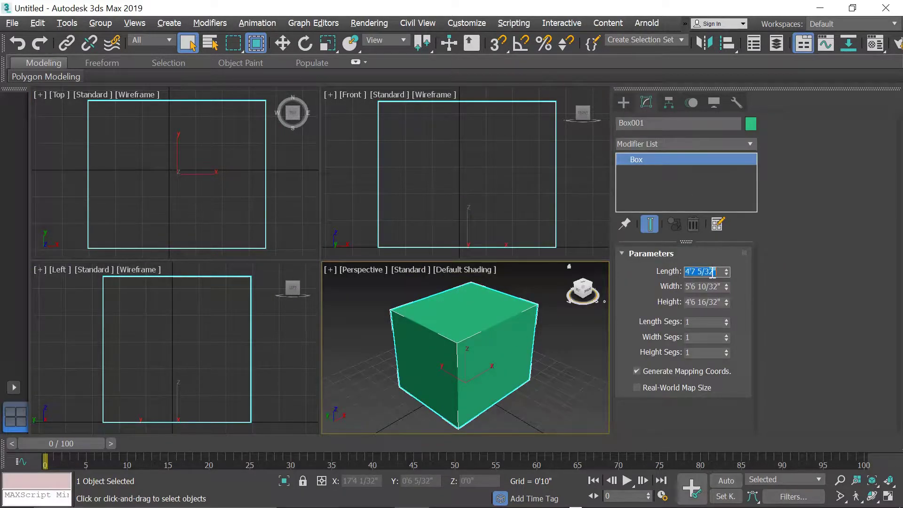
{"action": "key", "text": "Tab"}
{"action": "type", "text": "15"}
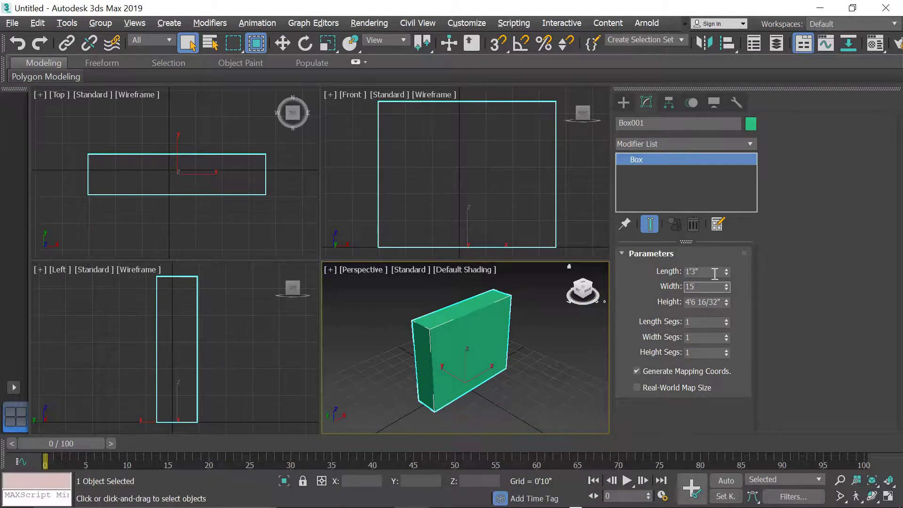
{"action": "key", "text": "Tab"}
{"action": "type", "text": "15"}
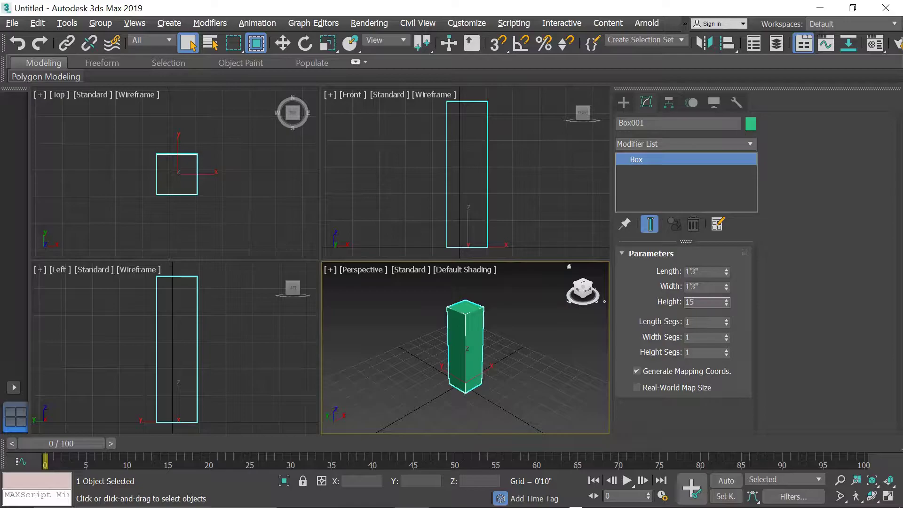
{"action": "key", "text": "Tab"}
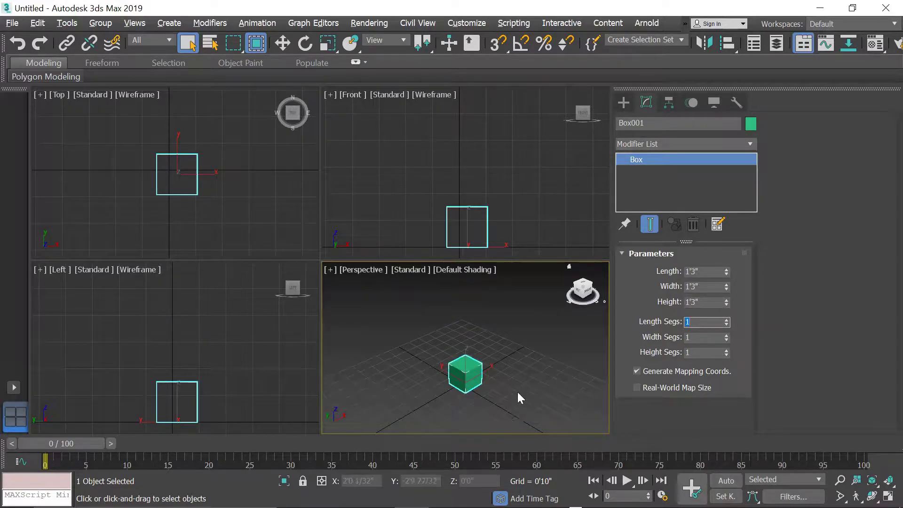
{"action": "left_click", "coordinate": [476, 375]}
Step: Zoom extents on the cube and maximize the Perspective viewport
{"action": "key", "text": "z"}
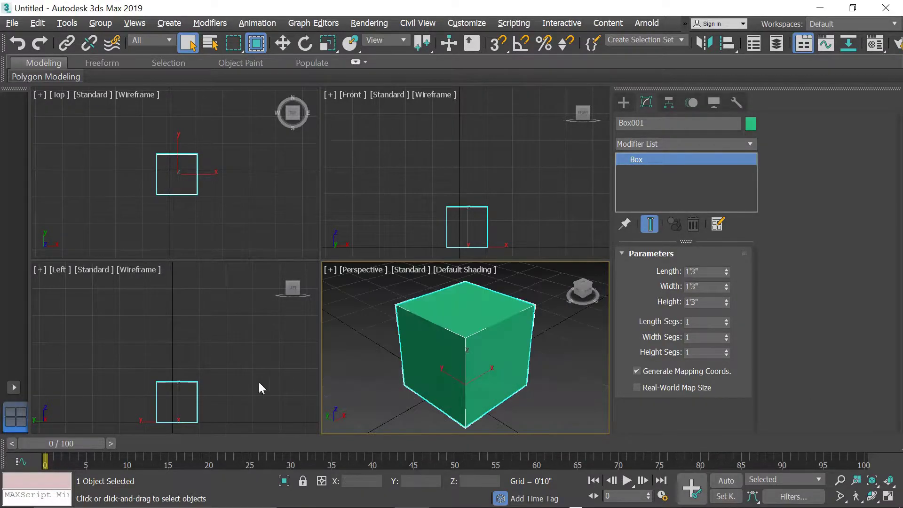
{"action": "key", "text": "z"}
{"action": "key", "text": "z"}
{"action": "key", "text": "z"}
{"action": "left_click", "coordinate": [489, 402]}
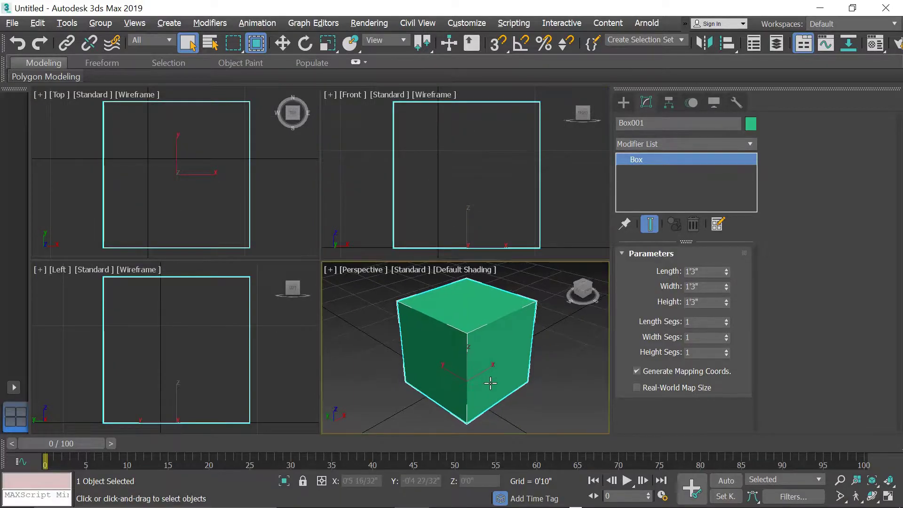
{"action": "key", "text": "alt+w"}
{"action": "key", "text": "z"}
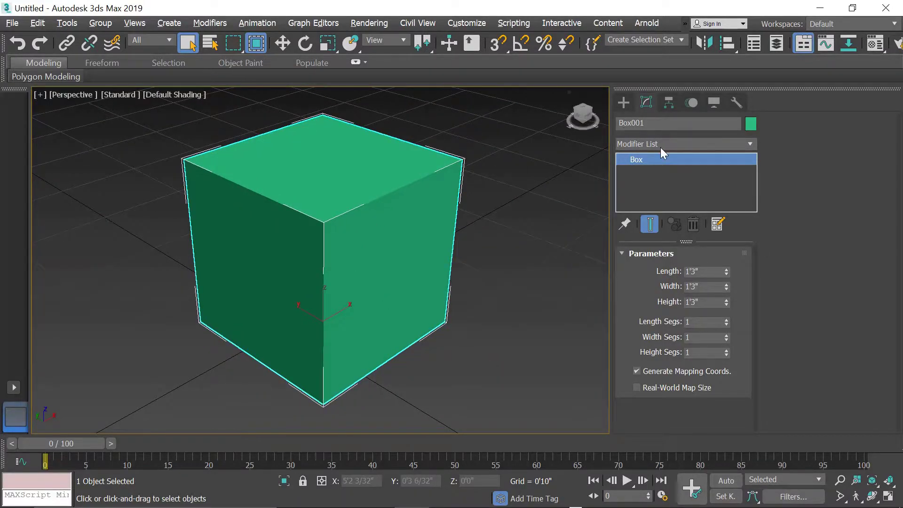
Step: Add a TurboSmooth modifier to the cube from the Modifier List
{"action": "left_click", "coordinate": [660, 148]}
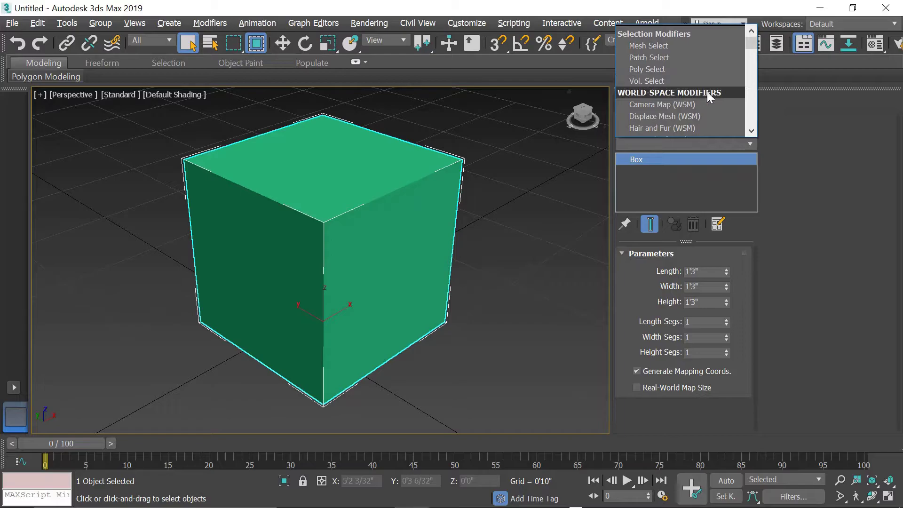
{"action": "type", "text": "uvw"}
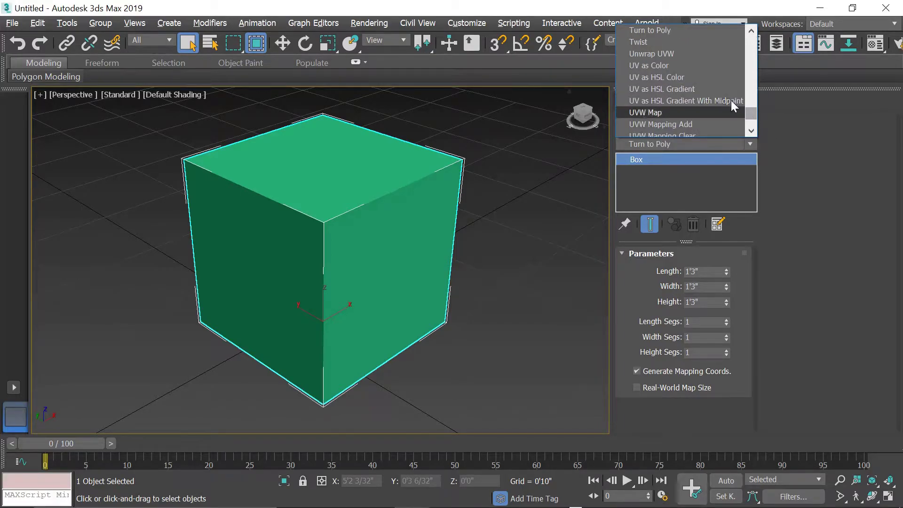
{"action": "scroll", "coordinate": [662, 75], "scroll_direction": "down", "scroll_amount": 2}
{"action": "scroll", "coordinate": [671, 95], "scroll_direction": "down", "scroll_amount": 2}
{"action": "scroll", "coordinate": [672, 101], "scroll_direction": "down", "scroll_amount": 1}
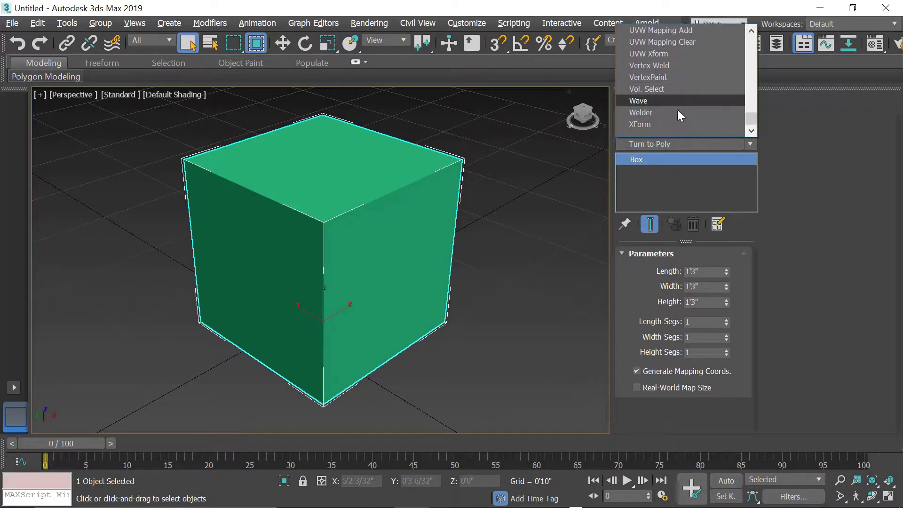
{"action": "type", "text": "t"}
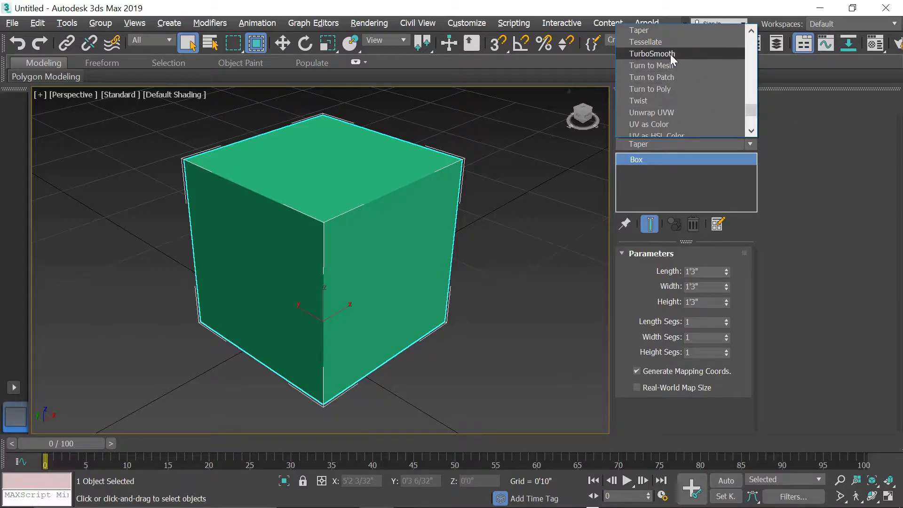
{"action": "left_click", "coordinate": [670, 53]}
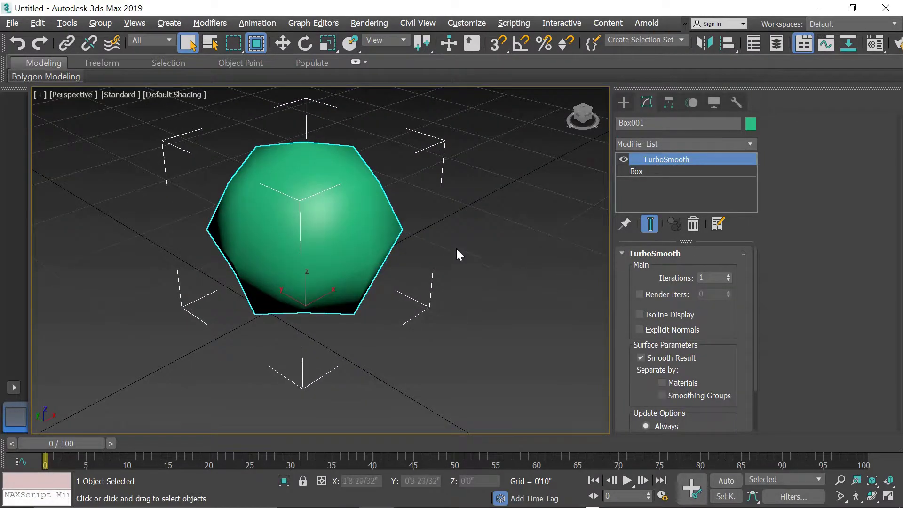
Step: Turn on Edged Faces and pan and orbit to recentre the smoothed ball
{"action": "key", "text": "F4"}
{"action": "middle_click_drag", "start_coordinate": [216, 290], "coordinate": [253, 303]}
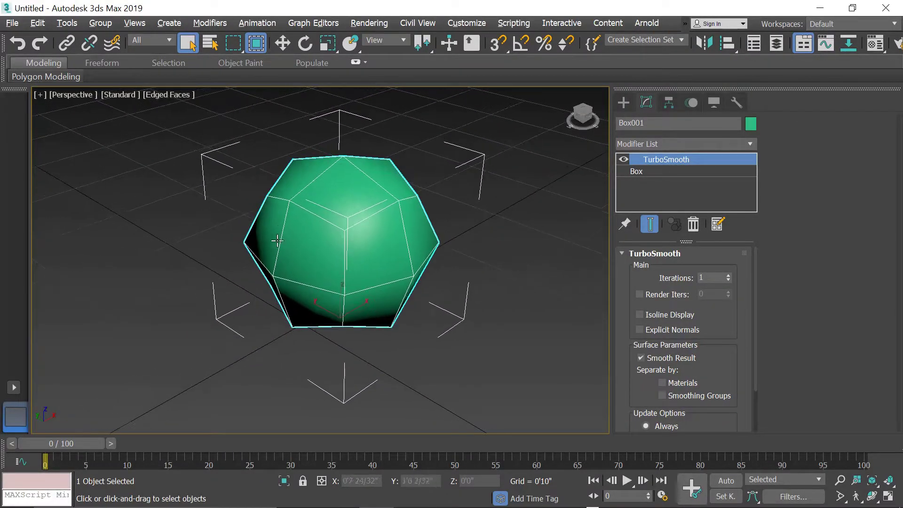
{"action": "mouse_move", "coordinate": [431, 265]}
{"action": "middle_mouse_down", "text": "alt"}
{"action": "mouse_move", "coordinate": [476, 187]}
{"action": "mouse_move", "coordinate": [546, 256]}
{"action": "mouse_move", "coordinate": [403, 262]}
{"action": "mouse_move", "coordinate": [346, 234]}
{"action": "middle_mouse_up", "text": "alt"}
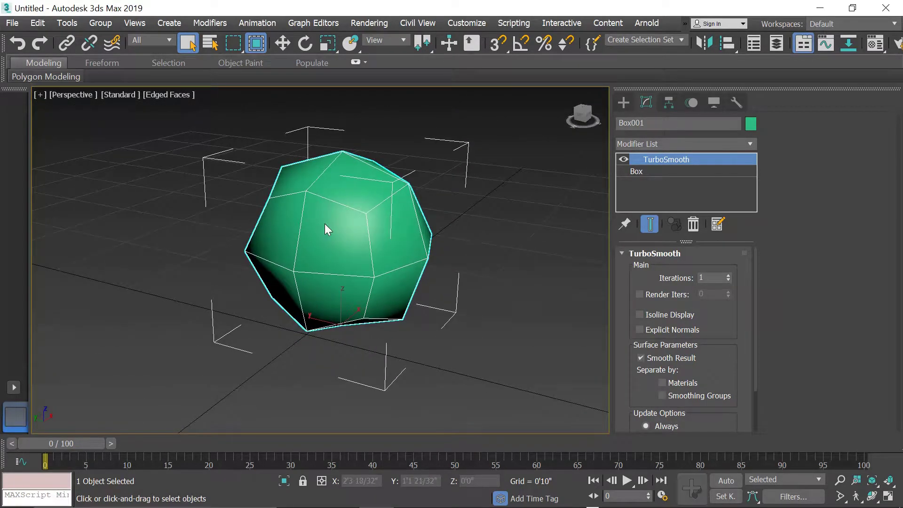
Step: Convert the smoothed ball to an Editable Poly and enter Vertex mode
{"action": "right_click", "coordinate": [444, 220]}
{"action": "left_click", "coordinate": [470, 379]}
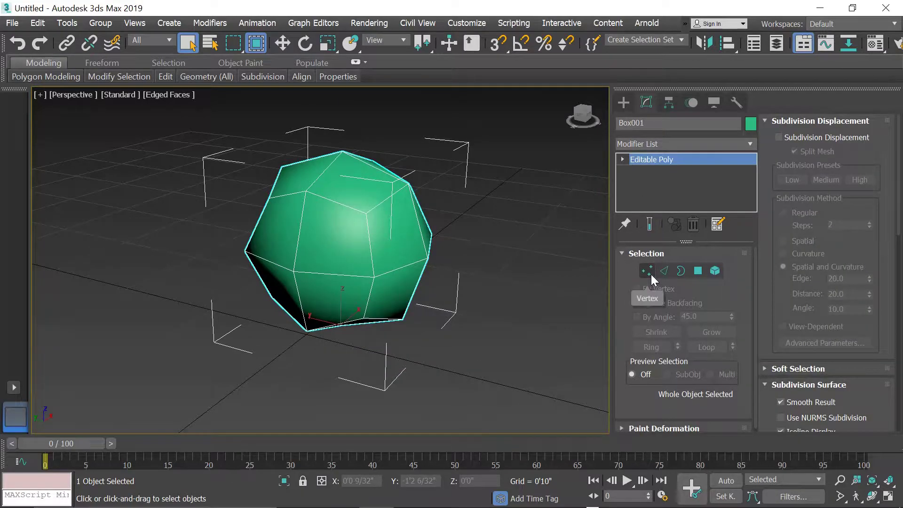
{"action": "left_click", "coordinate": [651, 276]}
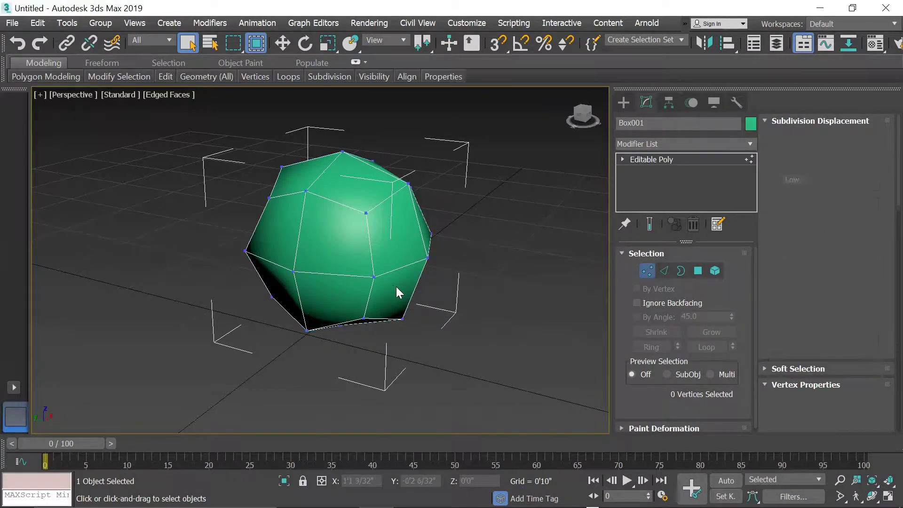
Step: Maximize the Front viewport with shaded, edged-faces display
{"action": "key", "text": "alt+w"}
{"action": "left_click", "coordinate": [184, 323]}
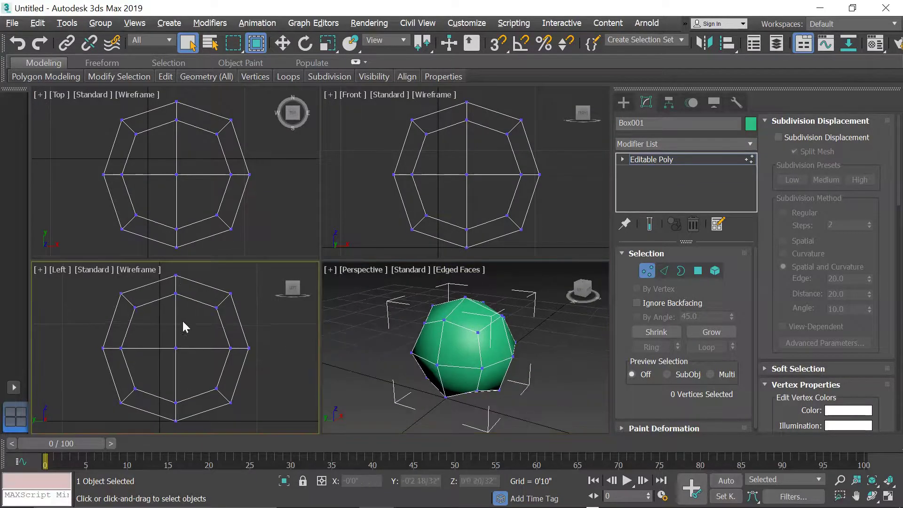
{"action": "left_click", "coordinate": [300, 193]}
{"action": "left_click", "coordinate": [481, 181]}
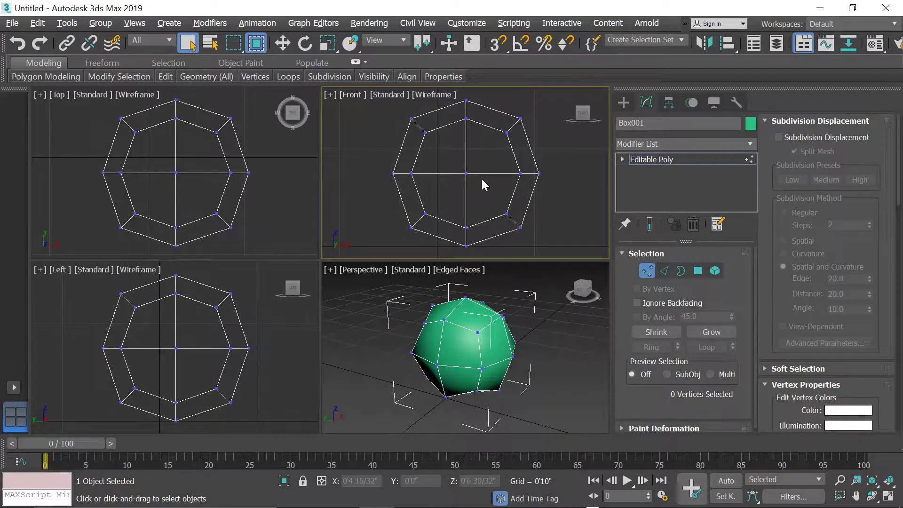
{"action": "key", "text": "alt+w"}
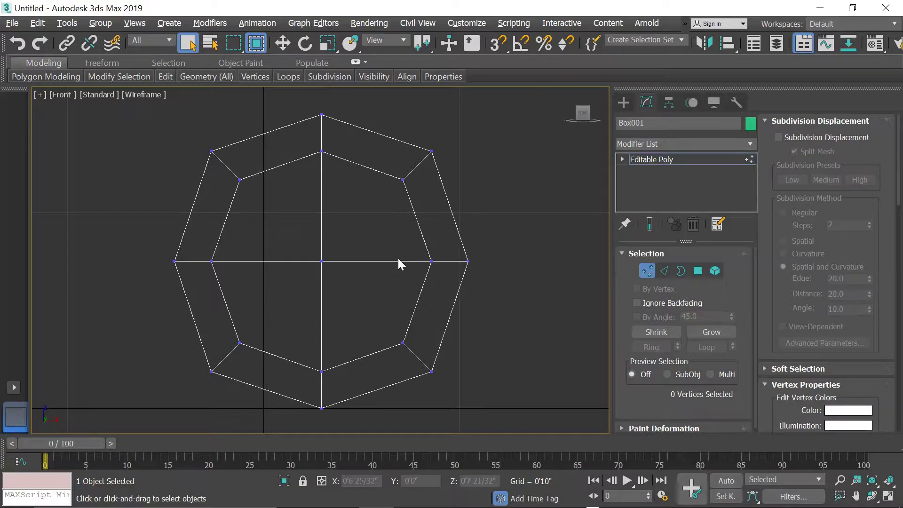
{"action": "key", "text": "F3"}
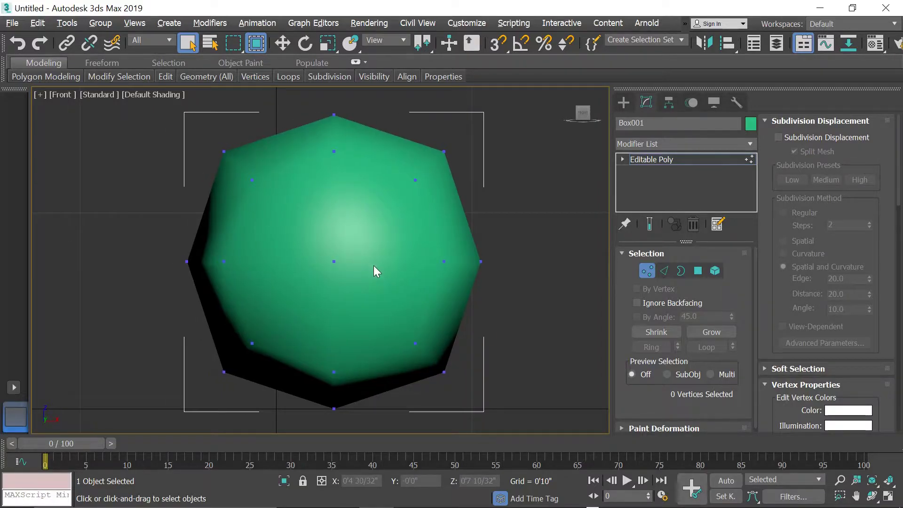
{"action": "key", "text": "F4"}
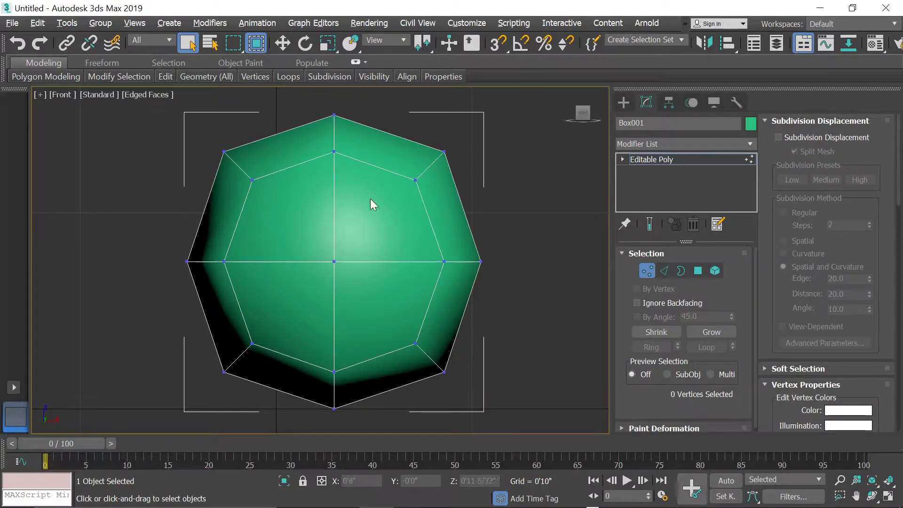
Step: Scale the two inner middle-line vertices inward along X, then restore four viewports
{"action": "left_click", "coordinate": [443, 261]}
{"action": "left_click", "coordinate": [224, 262], "text": "ctrl"}
{"action": "key", "text": "r"}
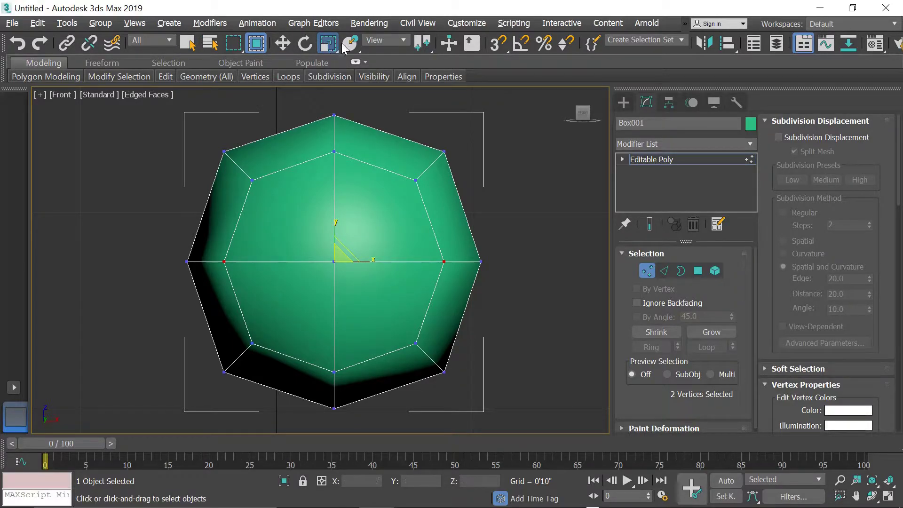
{"action": "left_click_drag", "start_coordinate": [368, 259], "coordinate": [344, 253]}
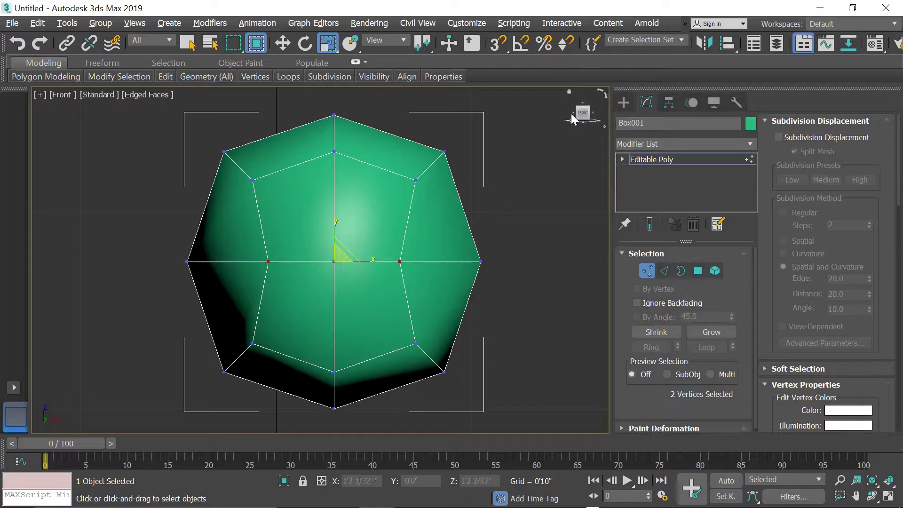
{"action": "key", "text": "alt+w"}
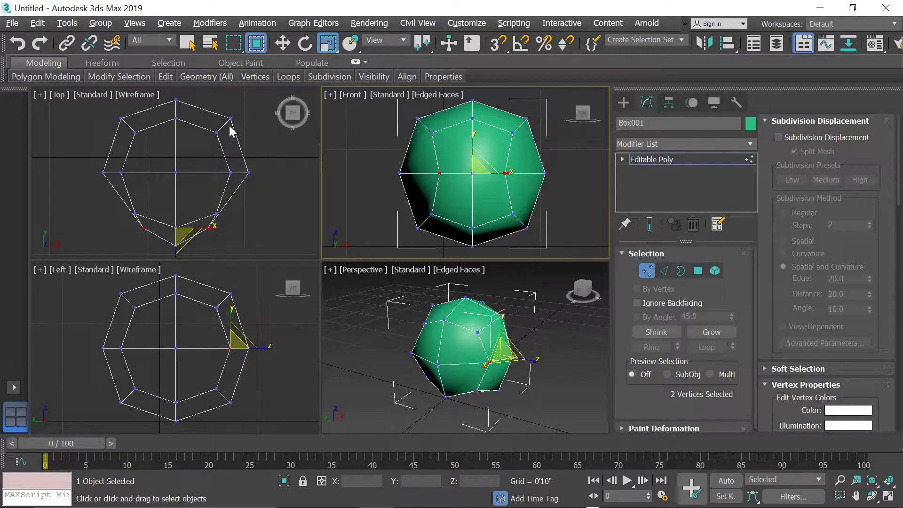
Step: Change the top-left view to Back, maximize and centre it, shaded with edges
{"action": "left_click", "coordinate": [58, 95]}
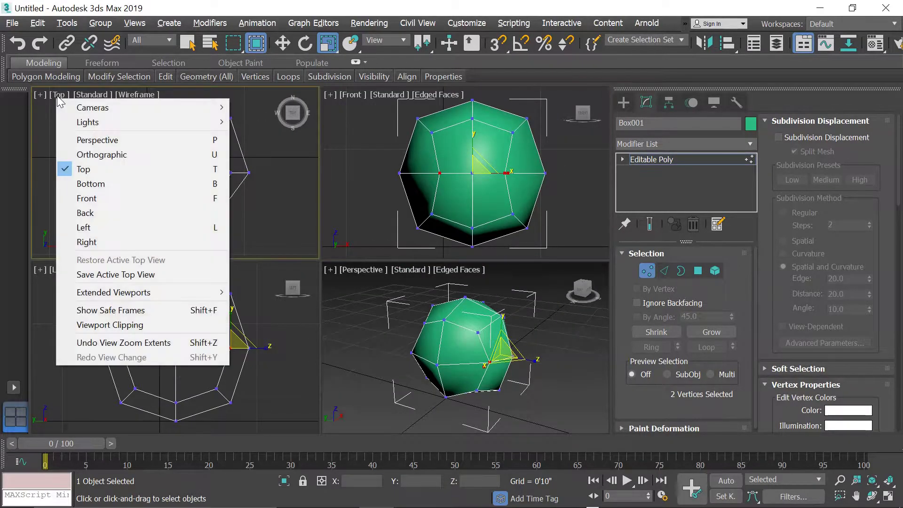
{"action": "left_click", "coordinate": [96, 212]}
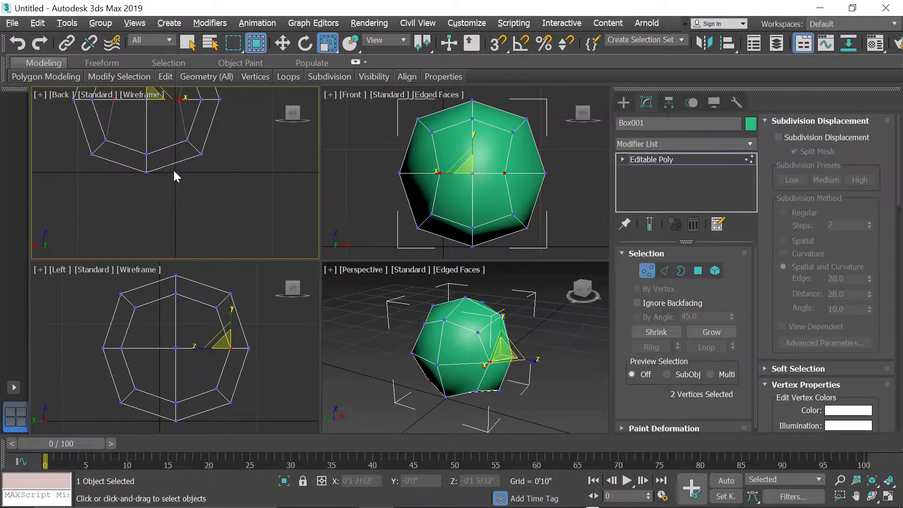
{"action": "key", "text": "alt+w"}
{"action": "middle_click_drag", "start_coordinate": [358, 201], "coordinate": [379, 271]}
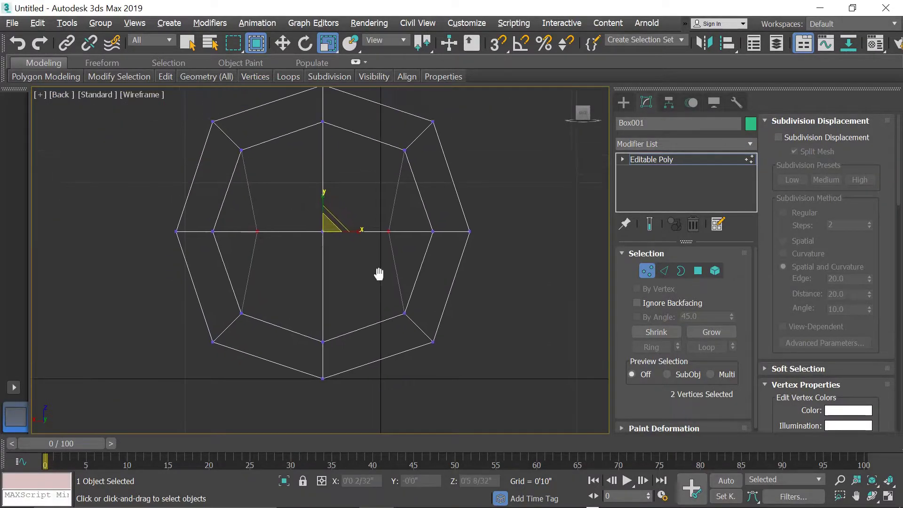
{"action": "middle_click_drag", "start_coordinate": [379, 226], "coordinate": [400, 228]}
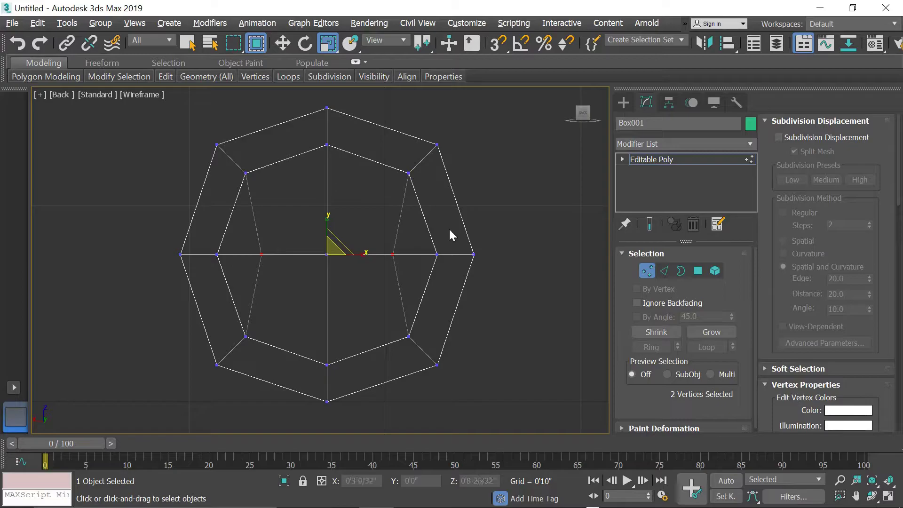
{"action": "key", "text": "F3"}
{"action": "key", "text": "F4"}
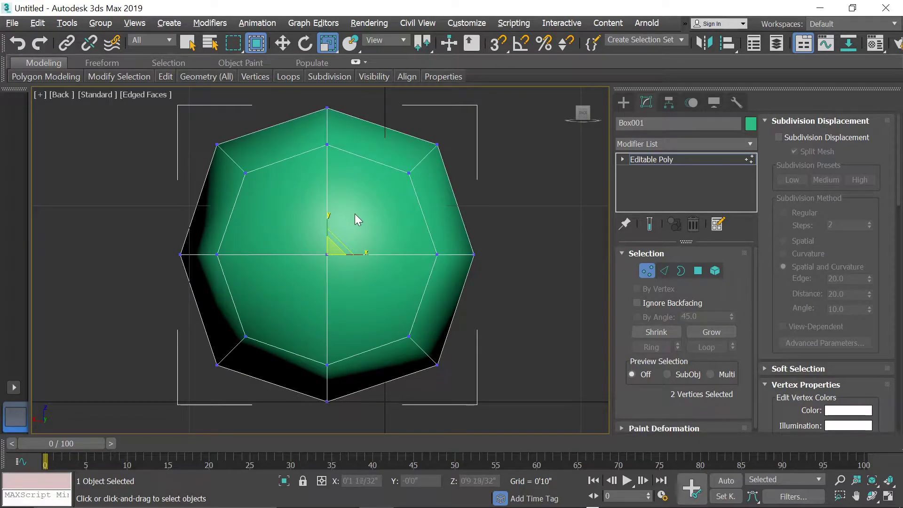
Step: Scale the top and bottom inner vertices inward along Y toward the centre
{"action": "left_click", "coordinate": [326, 145]}
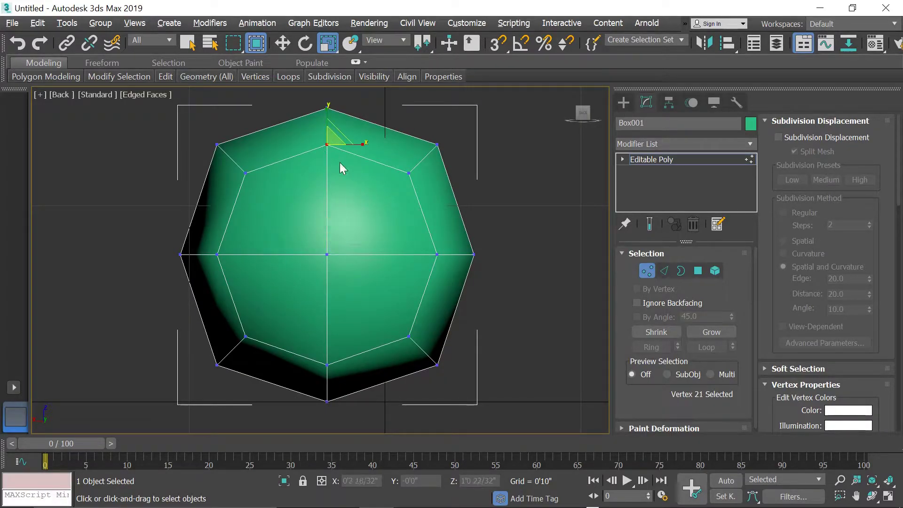
{"action": "left_click", "coordinate": [327, 364], "text": "ctrl"}
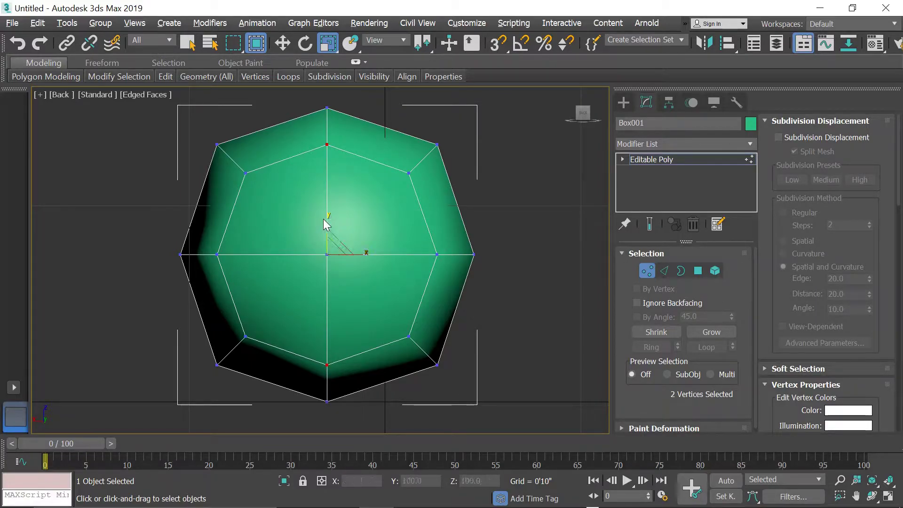
{"action": "left_click_drag", "start_coordinate": [326, 219], "coordinate": [389, 285]}
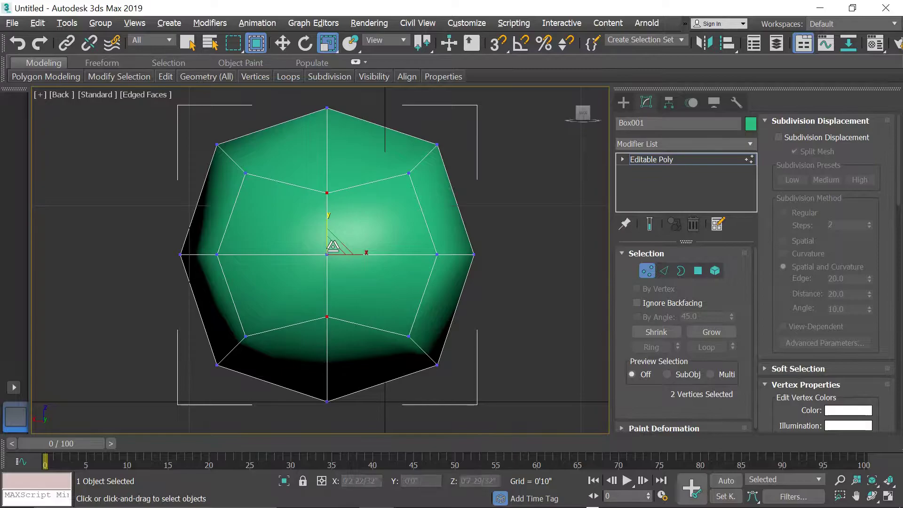
{"action": "mouse_move", "coordinate": [417, 261]}
{"action": "middle_mouse_down", "text": "alt"}
{"action": "mouse_move", "coordinate": [329, 275]}
{"action": "mouse_move", "coordinate": [256, 264]}
{"action": "mouse_move", "coordinate": [403, 266]}
{"action": "mouse_move", "coordinate": [313, 259]}
{"action": "mouse_move", "coordinate": [262, 262]}
{"action": "mouse_move", "coordinate": [486, 277]}
{"action": "mouse_move", "coordinate": [328, 278]}
{"action": "mouse_move", "coordinate": [383, 278]}
{"action": "middle_mouse_up", "text": "alt"}
Step: Bring up the perspective view and switch the Editable Poly to Edge mode
{"action": "key", "text": "alt+w"}
{"action": "key", "text": "alt+w"}
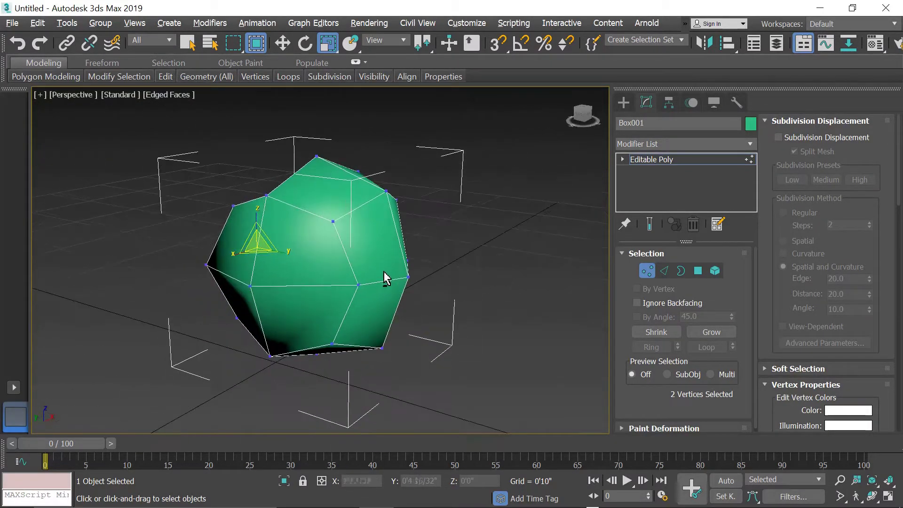
{"action": "scroll", "coordinate": [305, 276], "scroll_direction": "up", "scroll_amount": 4}
{"action": "scroll", "coordinate": [288, 248], "scroll_direction": "down", "scroll_amount": 2}
{"action": "scroll", "coordinate": [287, 253], "scroll_direction": "down", "scroll_amount": 2}
{"action": "mouse_move", "coordinate": [288, 253]}
{"action": "middle_mouse_down", "text": "alt"}
{"action": "mouse_move", "coordinate": [347, 285]}
{"action": "mouse_move", "coordinate": [357, 282]}
{"action": "middle_mouse_up", "text": "alt"}
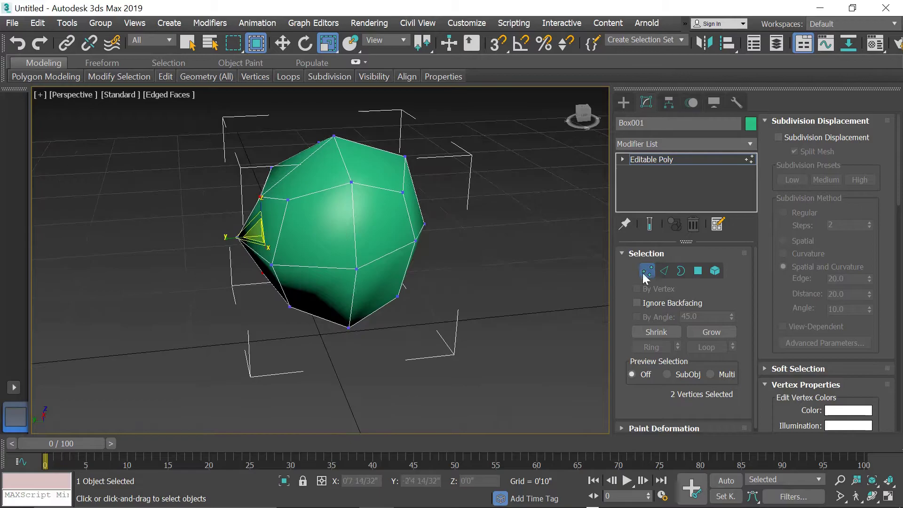
{"action": "left_click", "coordinate": [651, 160]}
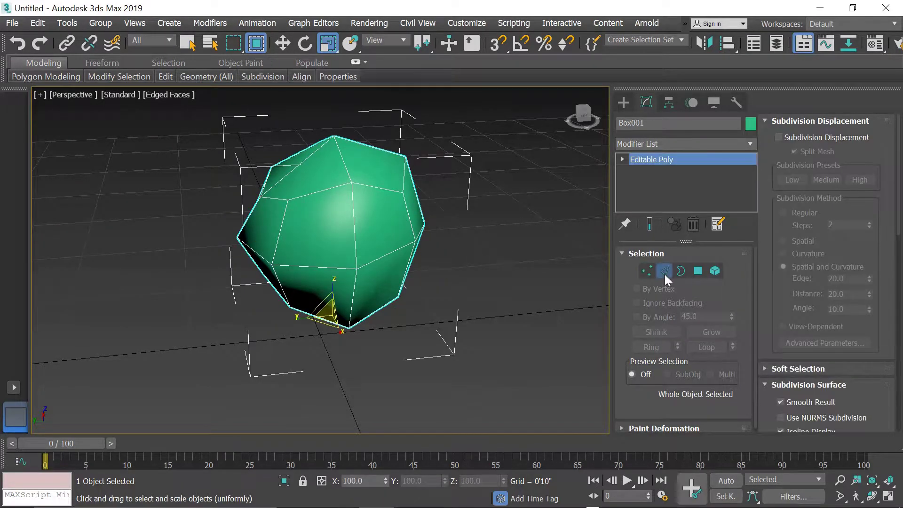
{"action": "key", "text": "2"}
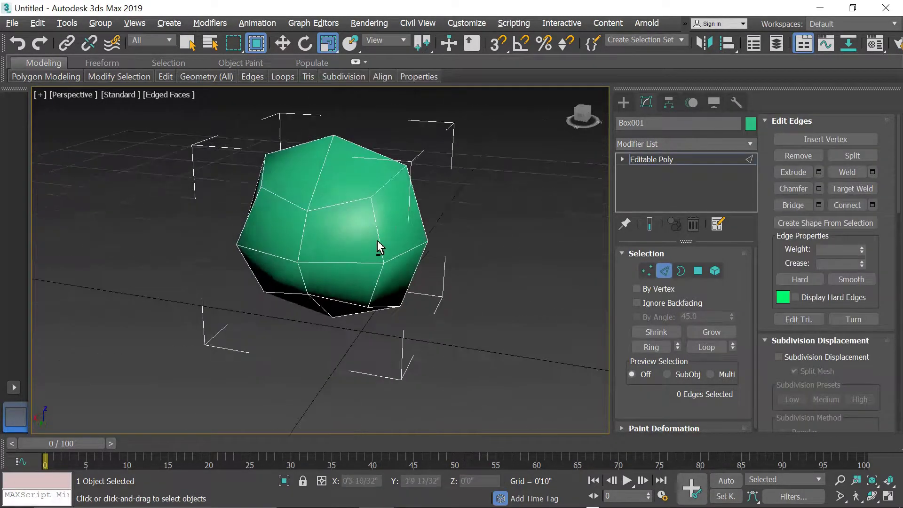
{"action": "middle_click_drag", "start_coordinate": [327, 265], "coordinate": [384, 234], "text": "alt"}
Step: Select the first seam edges on the front faces and the top loop, using Move
{"action": "left_click", "coordinate": [364, 184]}
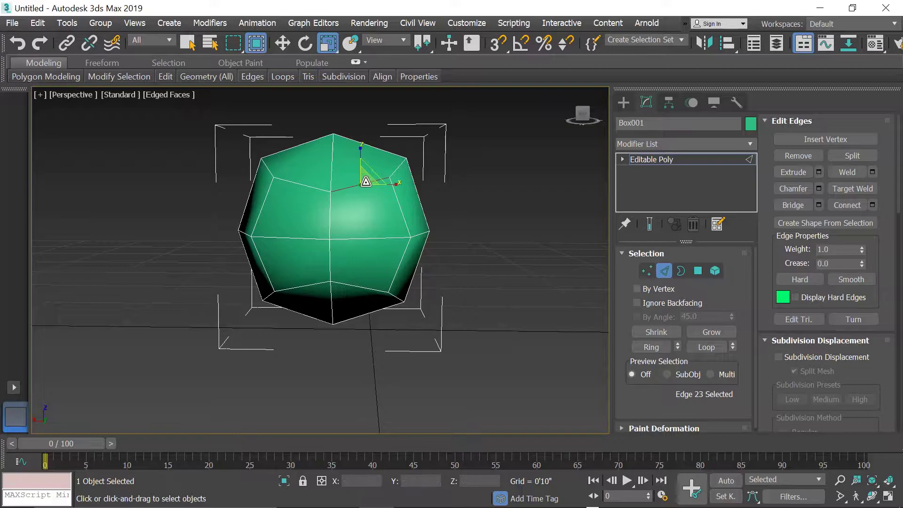
{"action": "key", "text": "w"}
{"action": "left_click", "coordinate": [308, 188], "text": "ctrl"}
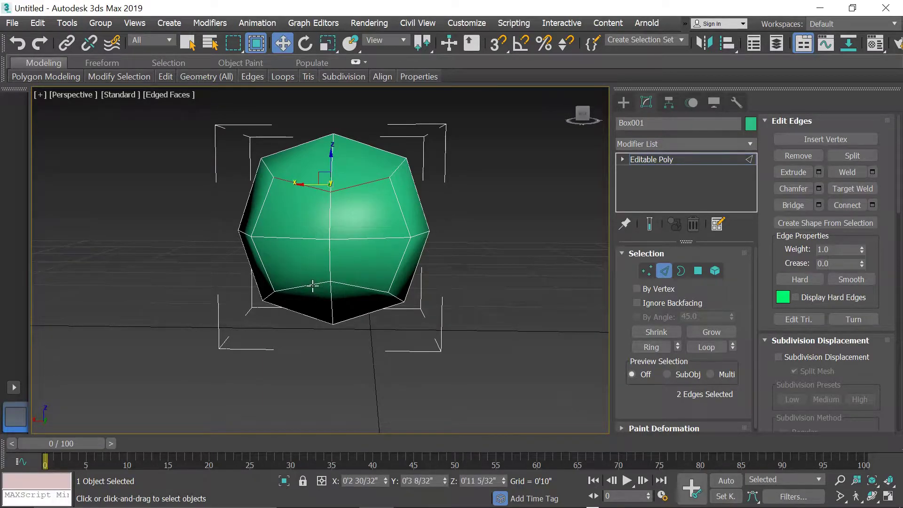
{"action": "left_click", "coordinate": [312, 285], "text": "ctrl"}
{"action": "left_click", "coordinate": [361, 285], "text": "ctrl"}
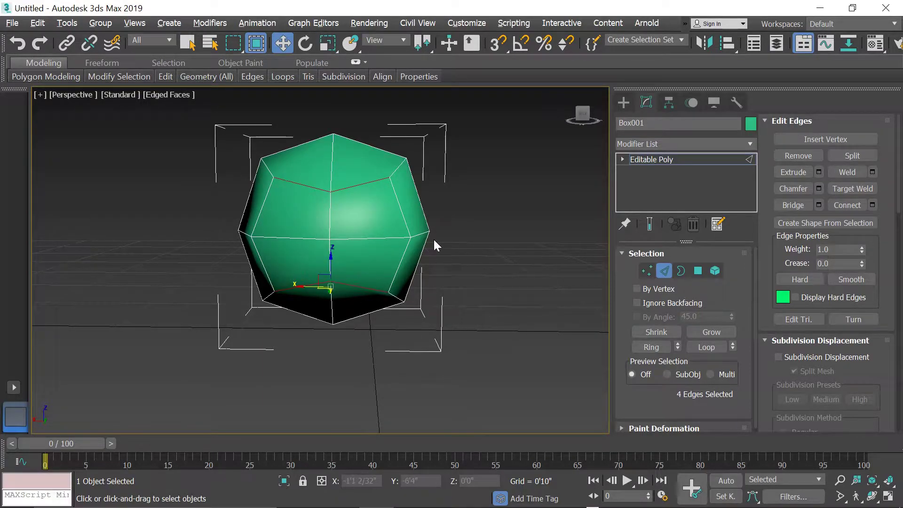
{"action": "middle_click_drag", "start_coordinate": [433, 238], "coordinate": [359, 262], "text": "alt"}
{"action": "left_click", "coordinate": [395, 195], "text": "ctrl"}
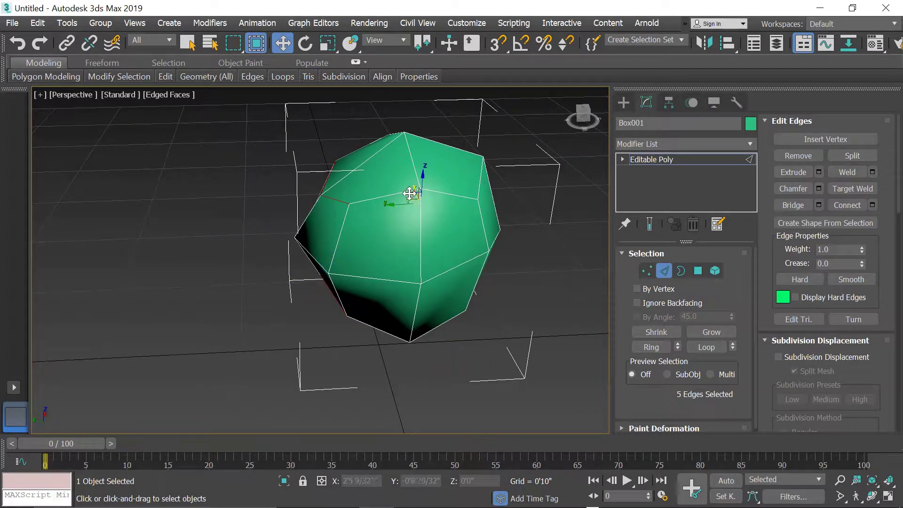
{"action": "left_click", "coordinate": [405, 192], "text": "ctrl"}
{"action": "left_click", "coordinate": [442, 195], "text": "ctrl"}
Step: Add seam edges around the front centre and the next side while orbiting
{"action": "mouse_move", "coordinate": [463, 317]}
{"action": "middle_mouse_down", "text": "alt"}
{"action": "mouse_move", "coordinate": [454, 264]}
{"action": "mouse_move", "coordinate": [401, 244]}
{"action": "middle_mouse_up", "text": "alt"}
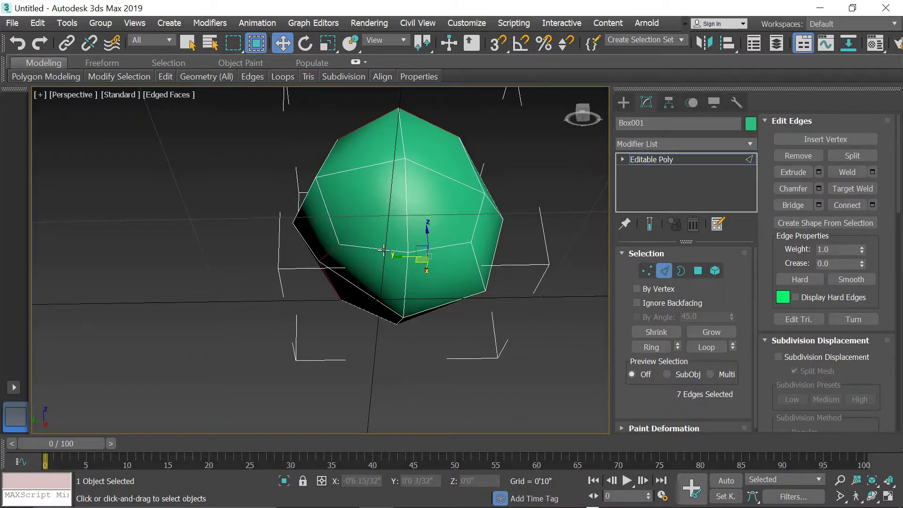
{"action": "left_click", "coordinate": [489, 229], "text": "ctrl"}
{"action": "middle_click_drag", "start_coordinate": [489, 232], "coordinate": [432, 271], "text": "alt"}
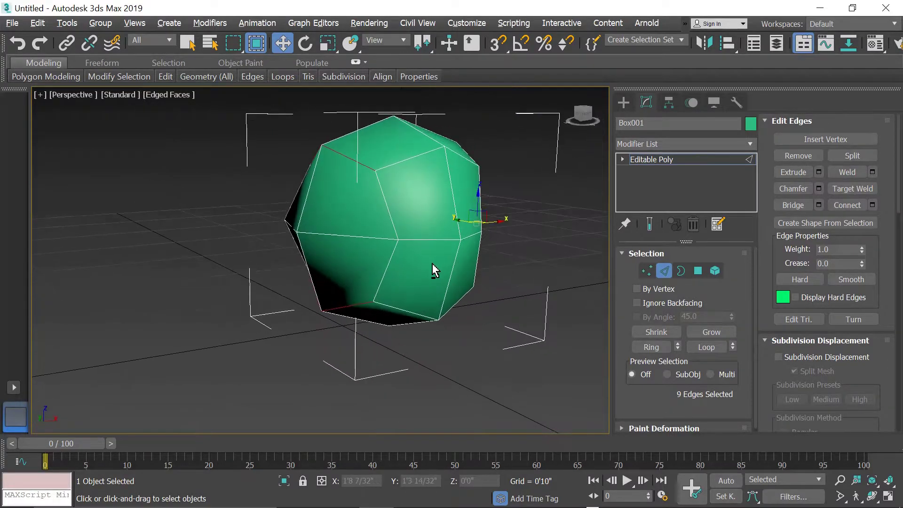
{"action": "left_click", "coordinate": [391, 256], "text": "ctrl"}
{"action": "left_click", "coordinate": [390, 215], "text": "ctrl"}
{"action": "middle_click_drag", "start_coordinate": [397, 256], "coordinate": [609, 254], "text": "alt"}
{"action": "left_click", "coordinate": [449, 151], "text": "ctrl"}
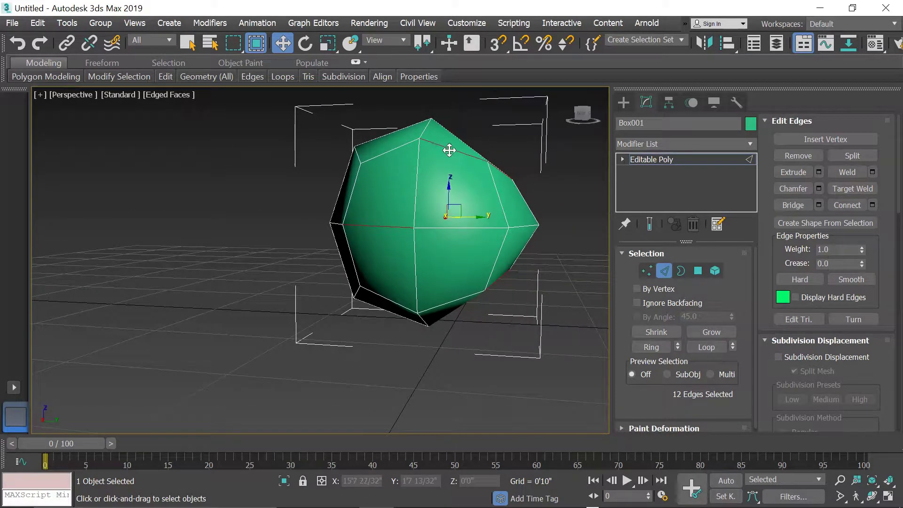
{"action": "left_click", "coordinate": [394, 151], "text": "ctrl"}
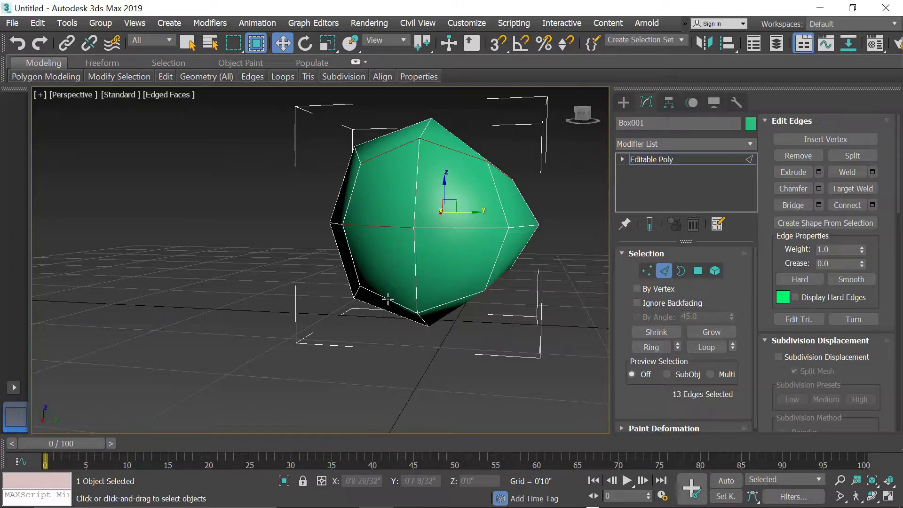
{"action": "left_click", "coordinate": [388, 298], "text": "ctrl"}
{"action": "left_click", "coordinate": [441, 307], "text": "ctrl"}
Step: Deselect two wrongly picked edges and add the final front edges completing the 16-edge seam
{"action": "middle_click_drag", "start_coordinate": [441, 307], "coordinate": [455, 265], "text": "alt"}
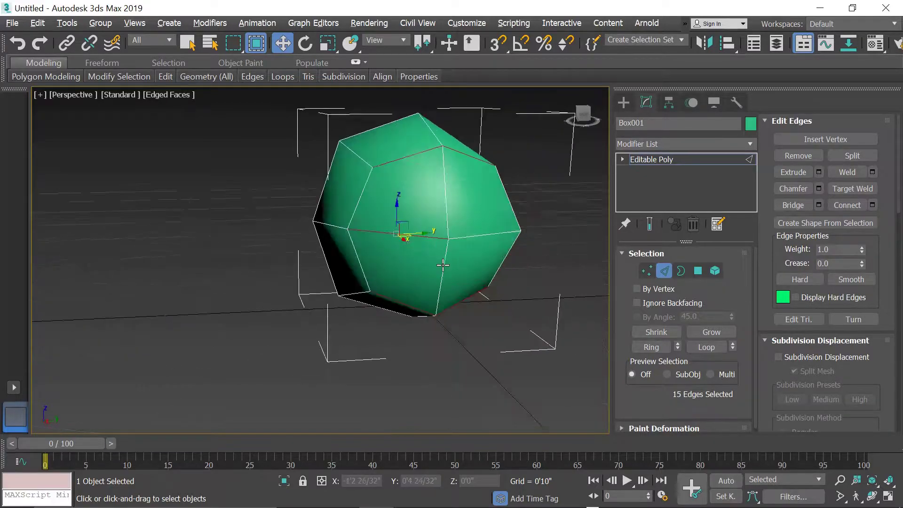
{"action": "left_click", "coordinate": [439, 240], "text": "alt"}
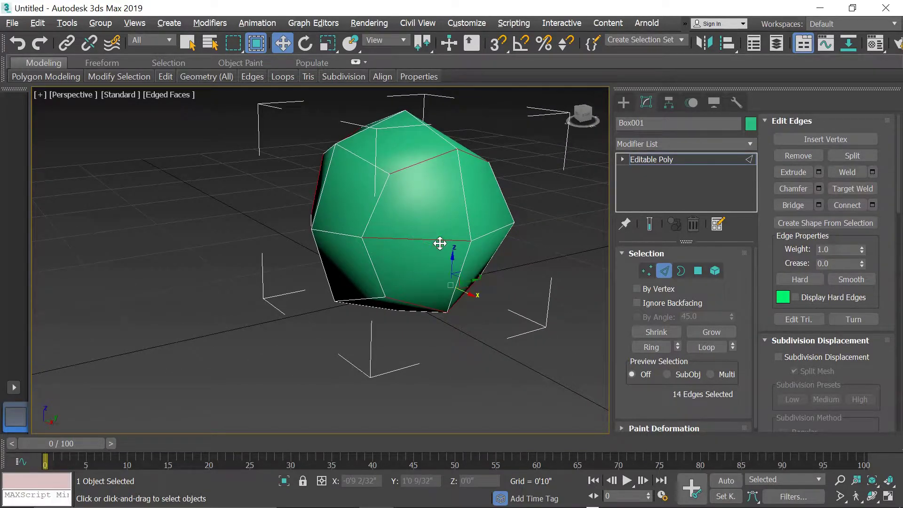
{"action": "left_click", "coordinate": [439, 240], "text": "alt"}
{"action": "middle_click_drag", "start_coordinate": [356, 229], "coordinate": [460, 253]}
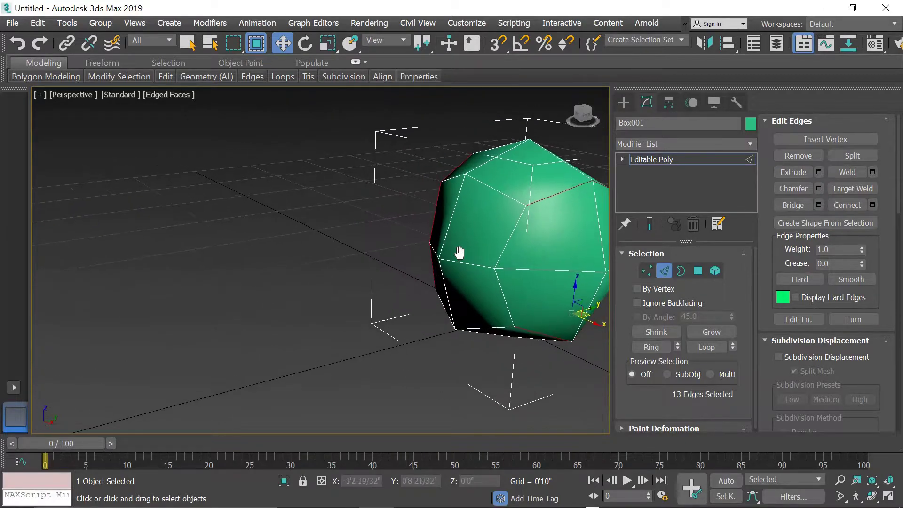
{"action": "mouse_move", "coordinate": [519, 258]}
{"action": "middle_mouse_down", "text": "alt"}
{"action": "mouse_move", "coordinate": [442, 262]}
{"action": "mouse_move", "coordinate": [465, 259]}
{"action": "middle_mouse_up", "text": "alt"}
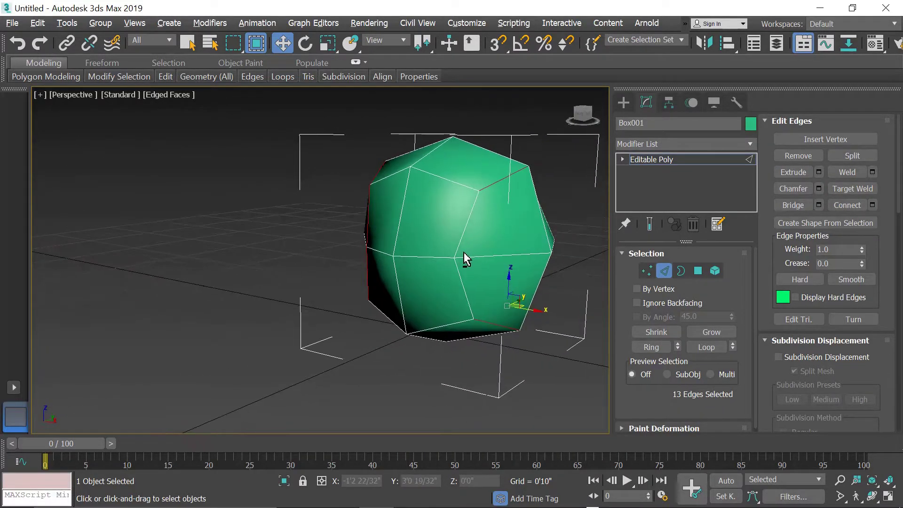
{"action": "left_click", "coordinate": [460, 282], "text": "ctrl"}
{"action": "left_click", "coordinate": [461, 241], "text": "ctrl"}
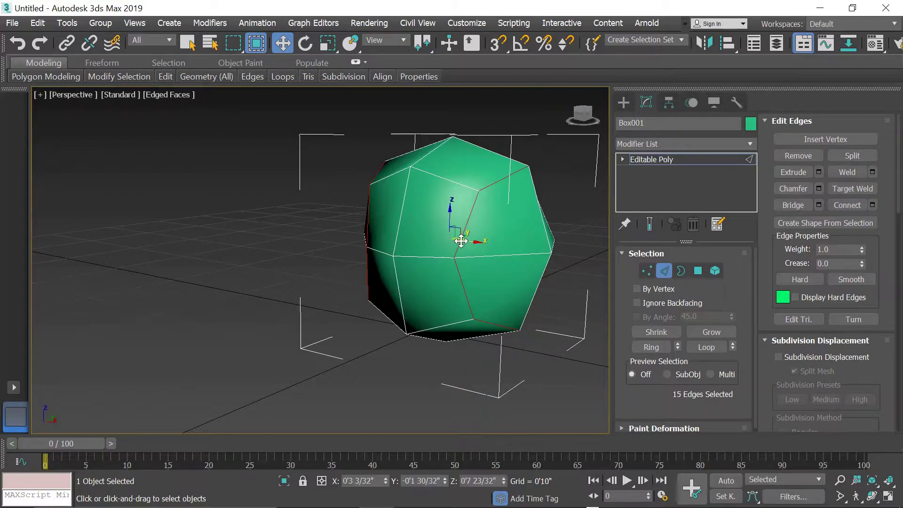
{"action": "mouse_move", "coordinate": [424, 235]}
{"action": "middle_mouse_down", "text": "alt"}
{"action": "mouse_move", "coordinate": [506, 248]}
{"action": "mouse_move", "coordinate": [506, 182]}
{"action": "mouse_move", "coordinate": [515, 161]}
{"action": "mouse_move", "coordinate": [547, 209]}
{"action": "mouse_move", "coordinate": [408, 339]}
{"action": "mouse_move", "coordinate": [359, 207]}
{"action": "mouse_move", "coordinate": [303, 196]}
{"action": "mouse_move", "coordinate": [276, 254]}
{"action": "mouse_move", "coordinate": [300, 248]}
{"action": "mouse_move", "coordinate": [290, 201]}
{"action": "mouse_move", "coordinate": [460, 219]}
{"action": "middle_mouse_up", "text": "alt"}
{"action": "left_click", "coordinate": [478, 240], "text": "ctrl"}
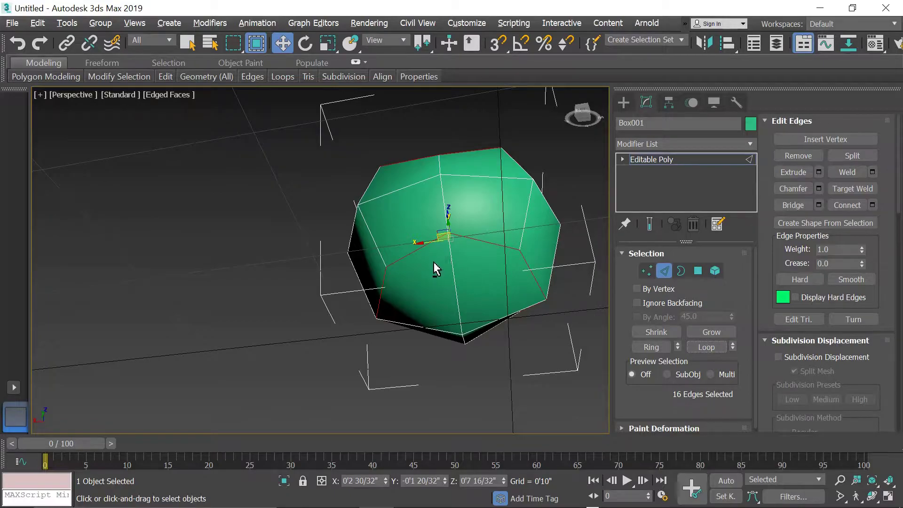
{"action": "mouse_move", "coordinate": [434, 268]}
{"action": "middle_mouse_down", "text": "alt"}
{"action": "mouse_move", "coordinate": [586, 292]}
{"action": "mouse_move", "coordinate": [348, 311]}
{"action": "mouse_move", "coordinate": [575, 252]}
{"action": "mouse_move", "coordinate": [449, 291]}
{"action": "middle_mouse_up", "text": "alt"}
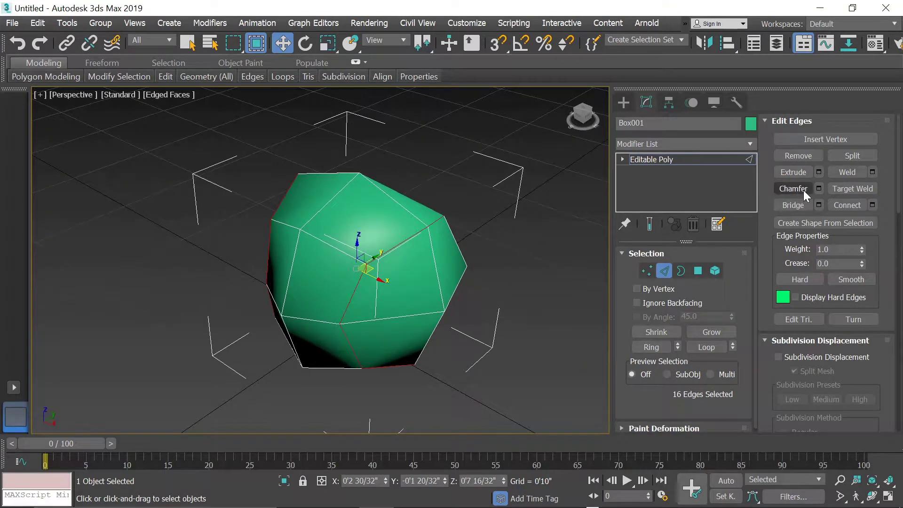
Step: Chamfer the selected seam edges and apply, keeping the chamfer settings open
{"action": "left_click", "coordinate": [818, 189]}
{"action": "scroll", "coordinate": [388, 228], "scroll_direction": "up", "scroll_amount": 5}
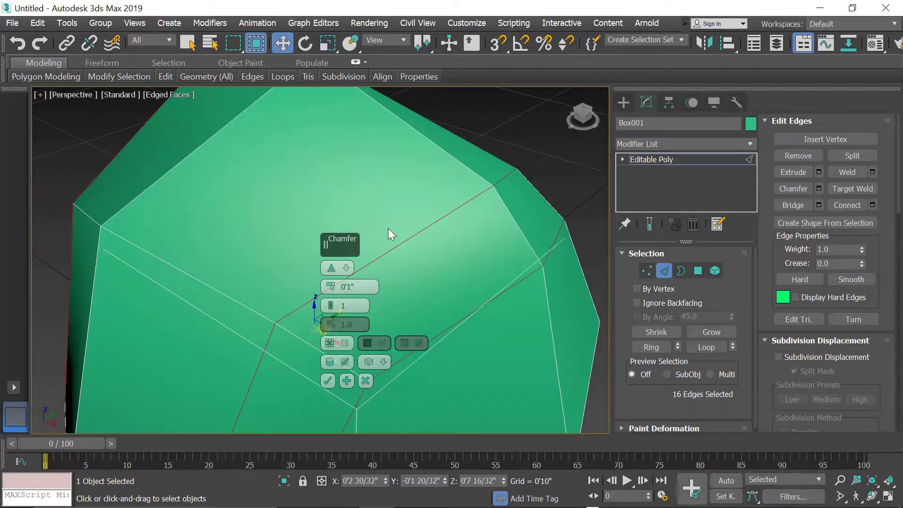
{"action": "left_click", "coordinate": [345, 379]}
{"action": "scroll", "coordinate": [346, 379], "scroll_direction": "down", "scroll_amount": 5}
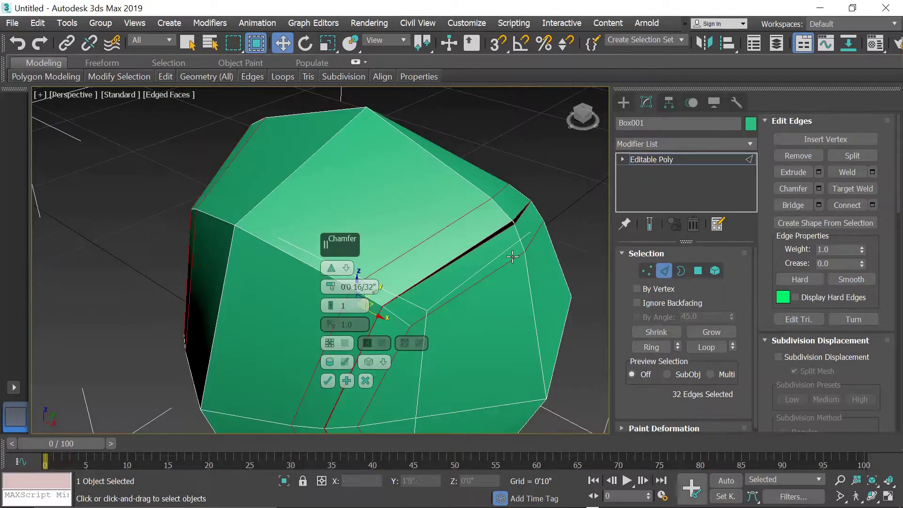
{"action": "mouse_move", "coordinate": [513, 256]}
{"action": "middle_mouse_down", "text": "alt"}
{"action": "mouse_move", "coordinate": [489, 282]}
{"action": "mouse_move", "coordinate": [464, 262]}
{"action": "mouse_move", "coordinate": [435, 261]}
{"action": "middle_mouse_up", "text": "alt"}
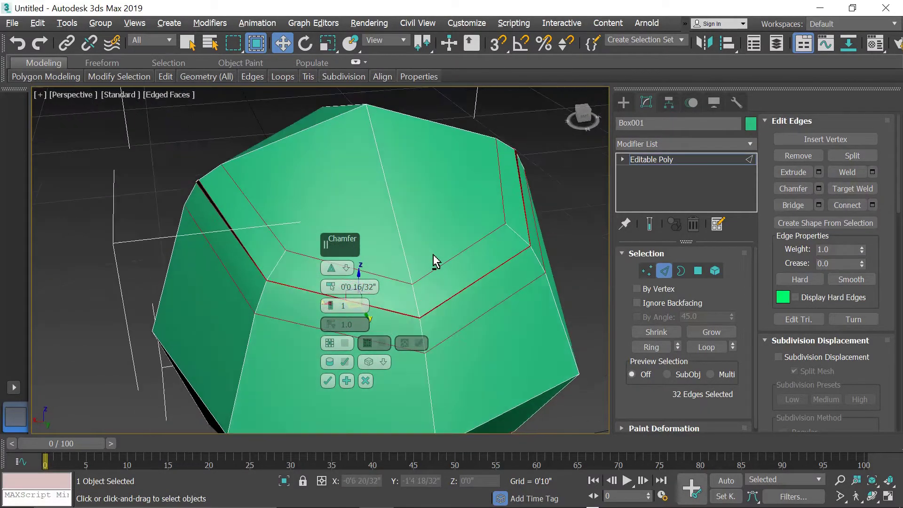
Step: Set the chamfer amount to 1 and commit, doubling the seam into 32 edges
{"action": "scroll", "coordinate": [292, 241], "scroll_direction": "up", "scroll_amount": 2}
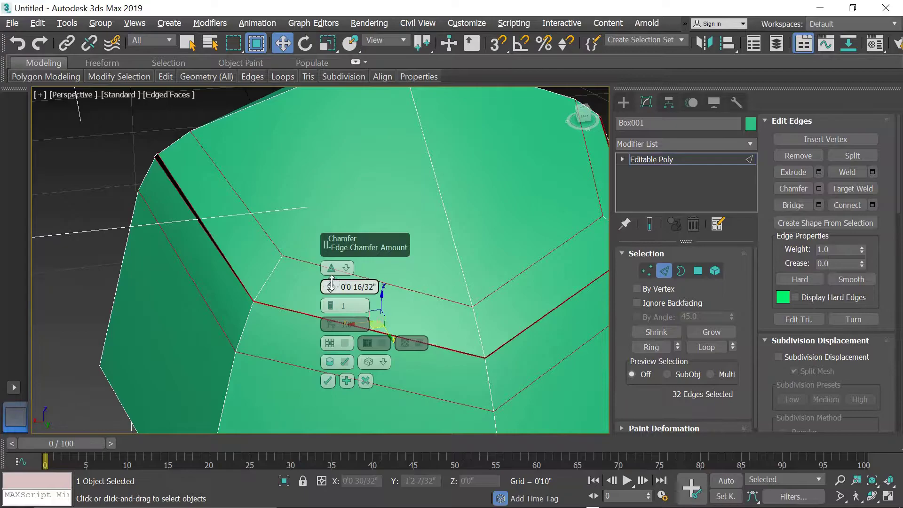
{"action": "mouse_move", "coordinate": [332, 286]}
{"action": "left_mouse_down"}
{"action": "mouse_move", "coordinate": [333, 264]}
{"action": "mouse_move", "coordinate": [337, 287]}
{"action": "left_mouse_up"}
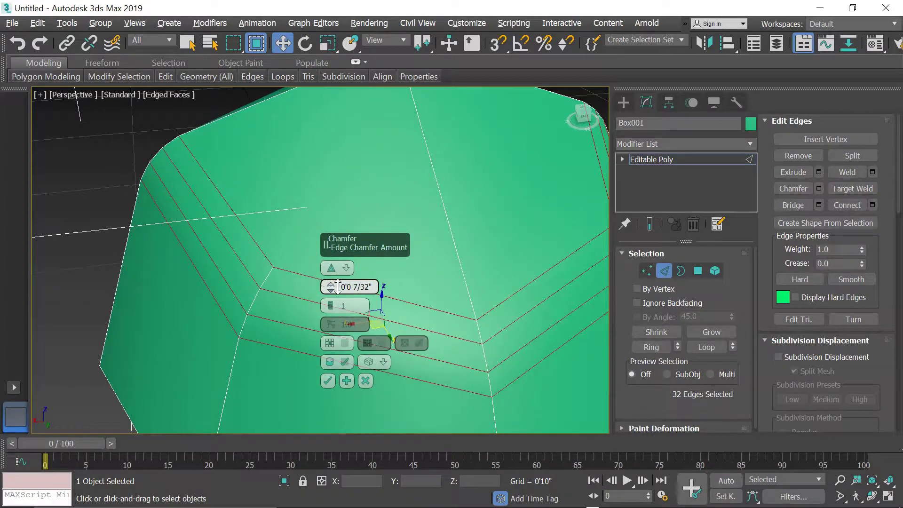
{"action": "scroll", "coordinate": [254, 301], "scroll_direction": "up", "scroll_amount": 3}
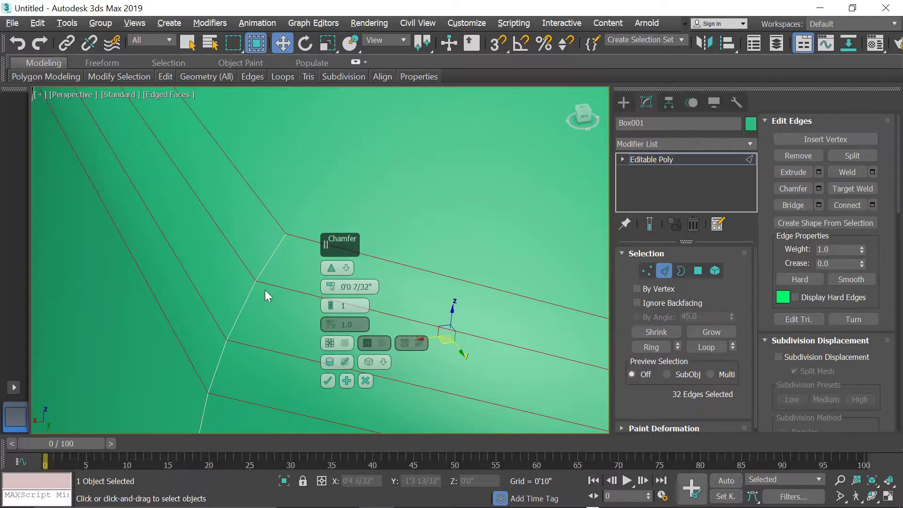
{"action": "double_click", "coordinate": [351, 294]}
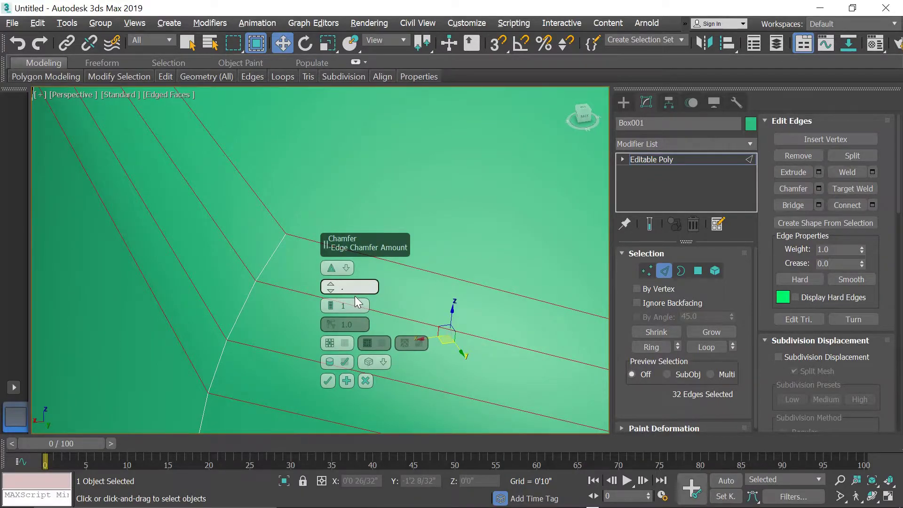
{"action": "type", "text": "1"}
{"action": "key", "text": "Return"}
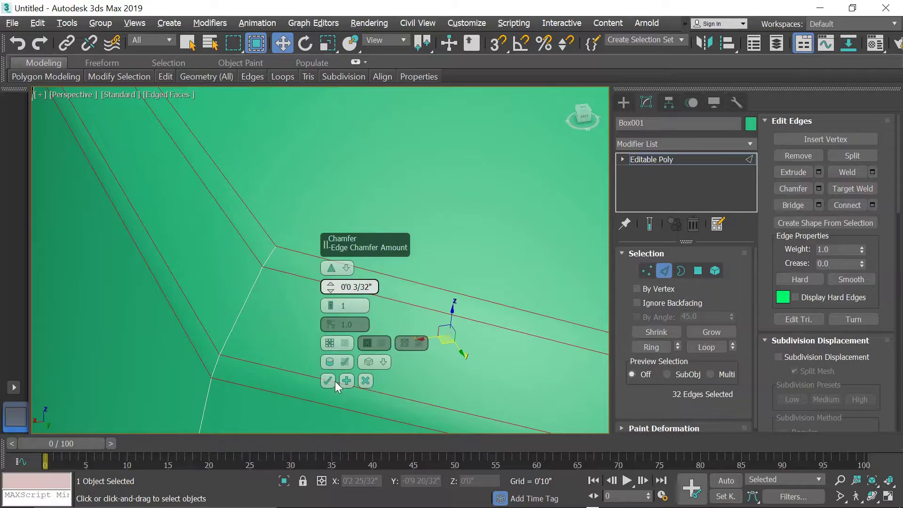
{"action": "left_click", "coordinate": [329, 380]}
{"action": "scroll", "coordinate": [294, 234], "scroll_direction": "down", "scroll_amount": 5}
{"action": "scroll", "coordinate": [350, 272], "scroll_direction": "down", "scroll_amount": 3}
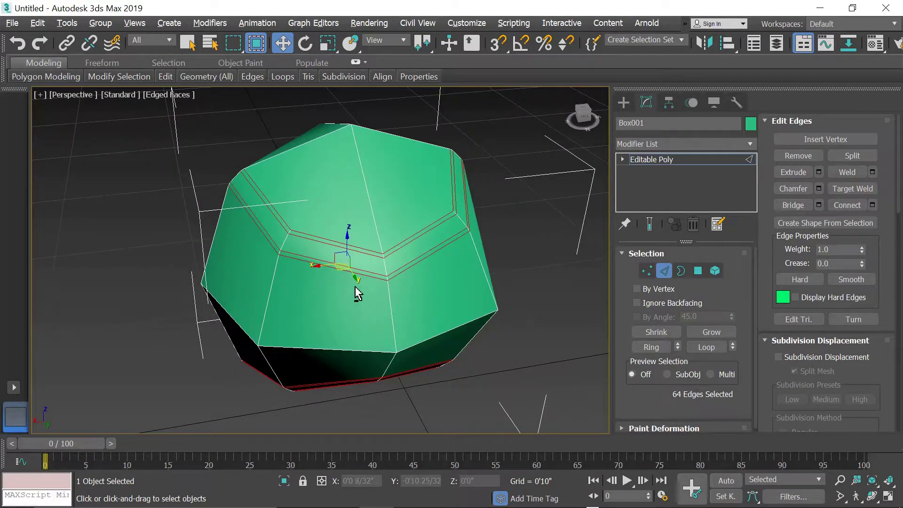
{"action": "mouse_move", "coordinate": [358, 294]}
{"action": "middle_mouse_down", "text": "alt"}
{"action": "mouse_move", "coordinate": [484, 262]}
{"action": "mouse_move", "coordinate": [622, 271]}
{"action": "middle_mouse_up", "text": "alt"}
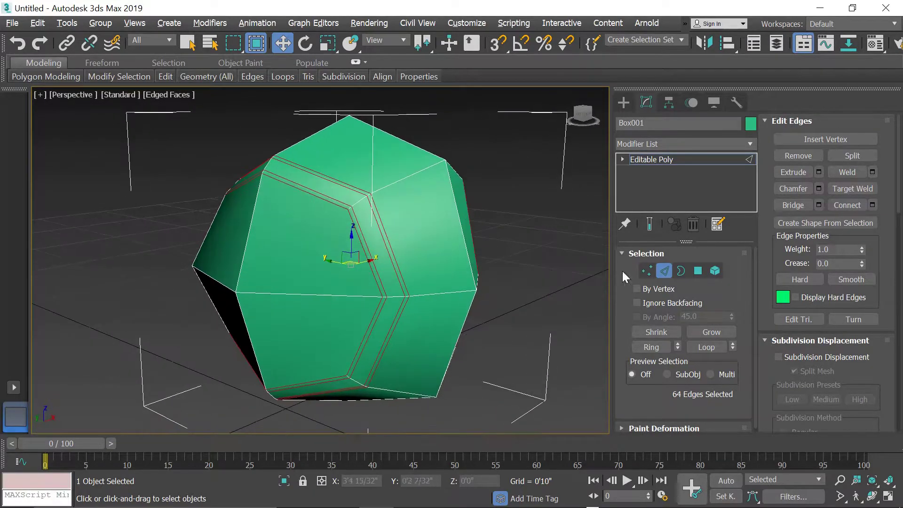
Step: Exit Edge mode to work on the whole Editable Poly object
{"action": "left_click", "coordinate": [665, 270]}
{"action": "left_click", "coordinate": [667, 159]}
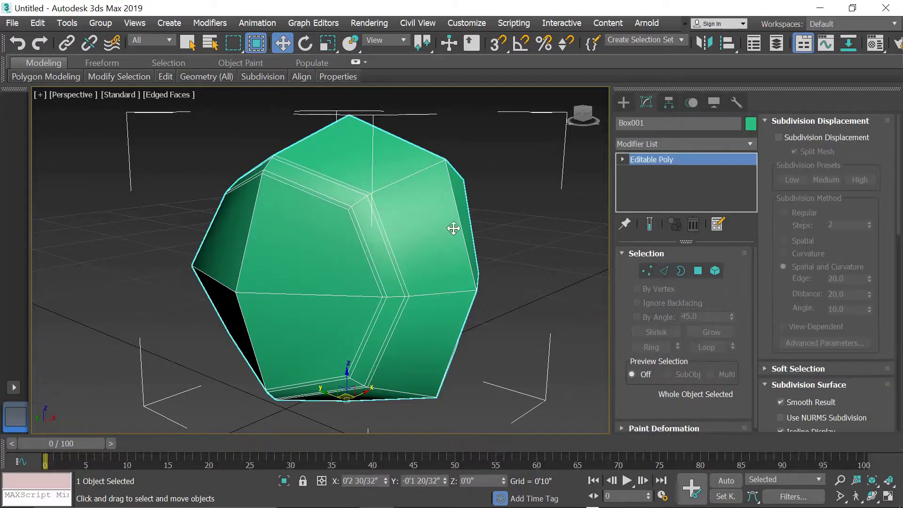
{"action": "scroll", "coordinate": [452, 228], "scroll_direction": "down", "scroll_amount": 2}
{"action": "mouse_move", "coordinate": [384, 280]}
{"action": "middle_mouse_down", "text": "alt"}
{"action": "mouse_move", "coordinate": [502, 270]}
{"action": "mouse_move", "coordinate": [544, 238]}
{"action": "middle_mouse_up", "text": "alt"}
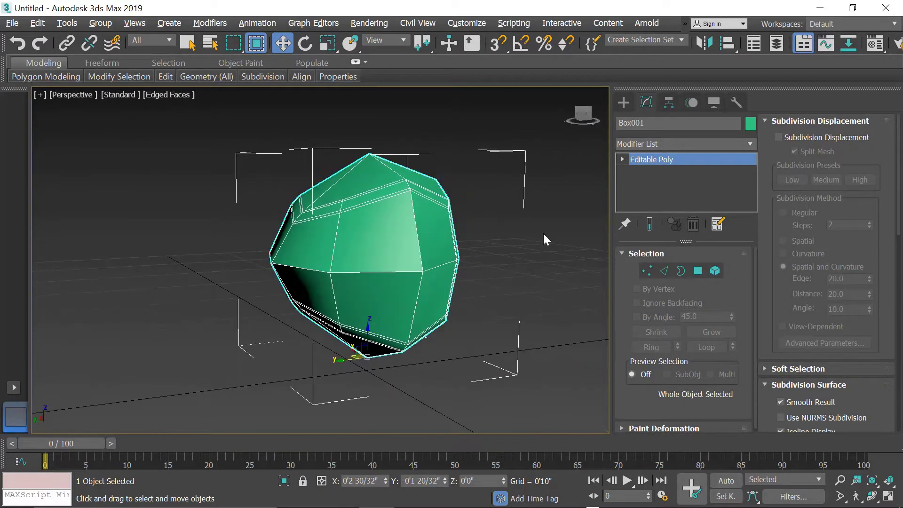
Step: Add TurboSmooth with 2 iterations and return to the four-viewport layout
{"action": "left_click", "coordinate": [664, 146]}
{"action": "type", "text": "turbo"}
{"action": "key", "text": "Return"}
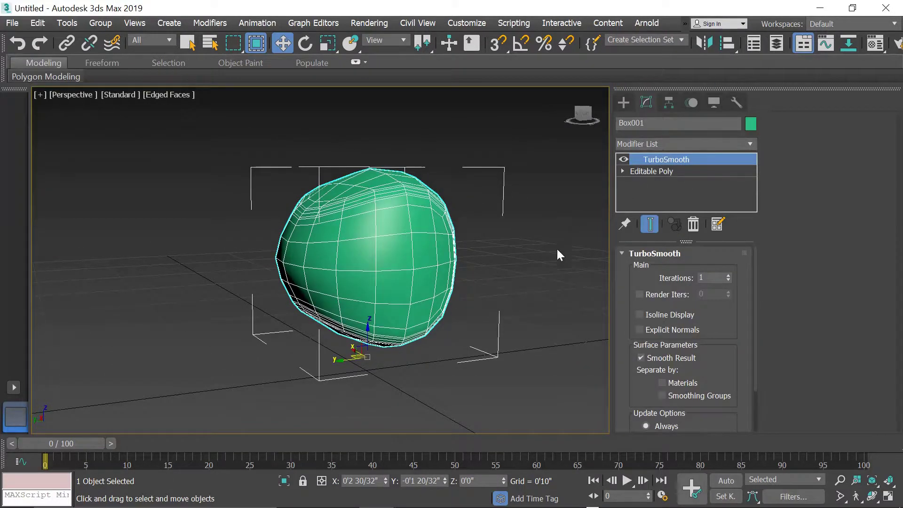
{"action": "left_click", "coordinate": [728, 275]}
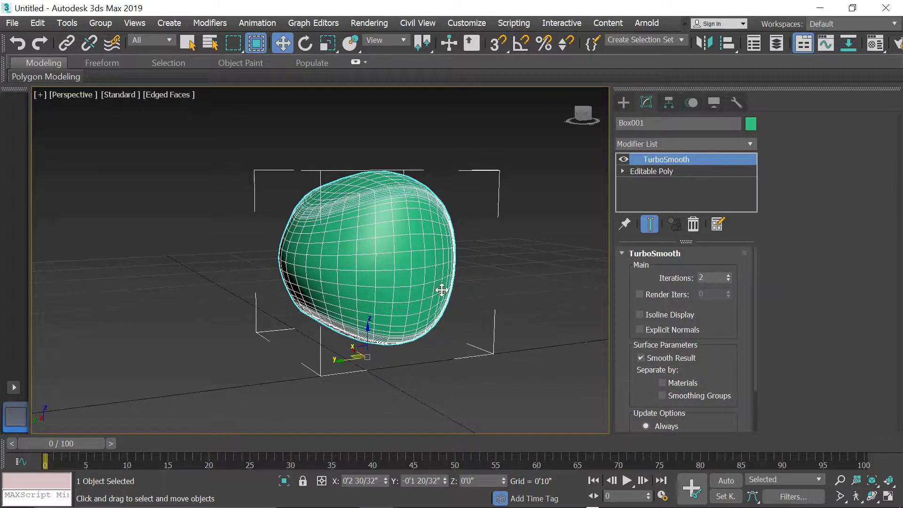
{"action": "mouse_move", "coordinate": [441, 290]}
{"action": "middle_mouse_down", "text": "alt"}
{"action": "mouse_move", "coordinate": [480, 286]}
{"action": "mouse_move", "coordinate": [540, 228]}
{"action": "mouse_move", "coordinate": [602, 290]}
{"action": "mouse_move", "coordinate": [425, 330]}
{"action": "mouse_move", "coordinate": [457, 264]}
{"action": "mouse_move", "coordinate": [610, 209]}
{"action": "middle_mouse_up", "text": "alt"}
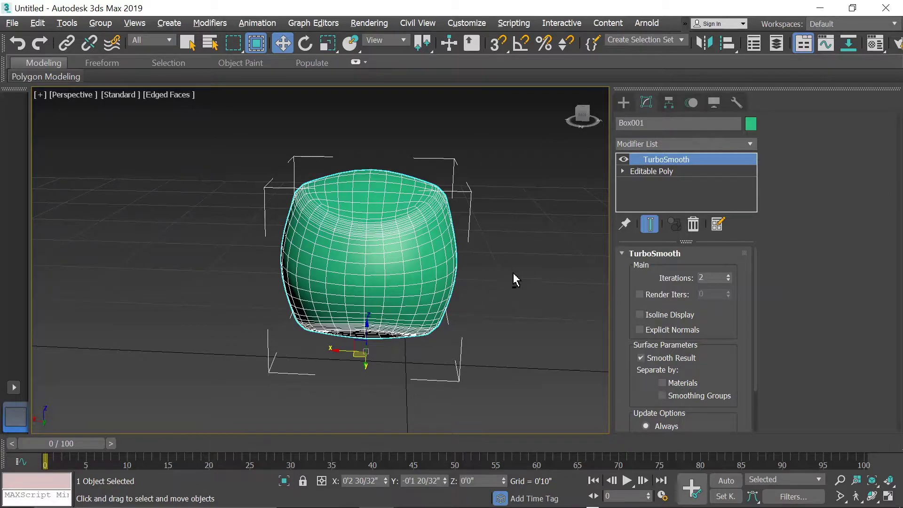
{"action": "key", "text": "alt+w"}
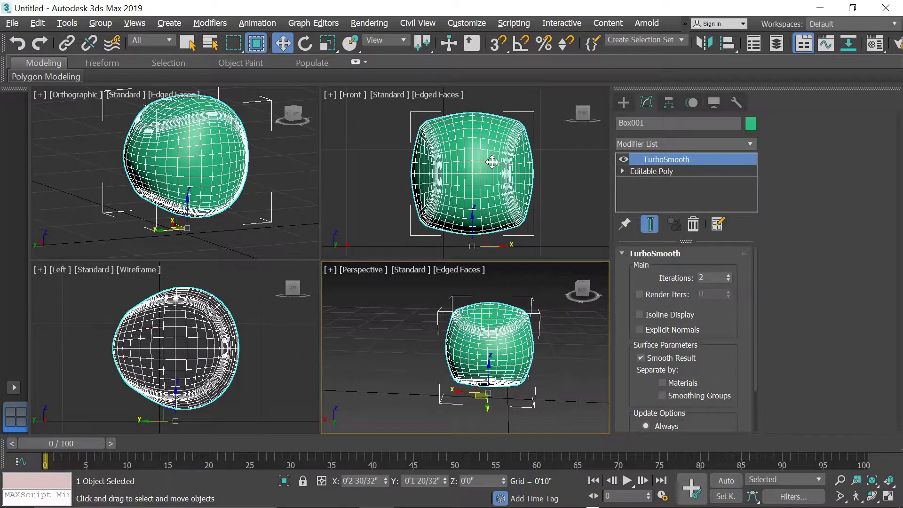
Step: Set the upper viewports to wireframe and make the top-left one a Top view
{"action": "left_click", "coordinate": [492, 158]}
{"action": "key", "text": "F3"}
{"action": "left_click", "coordinate": [145, 171]}
{"action": "key", "text": "F3"}
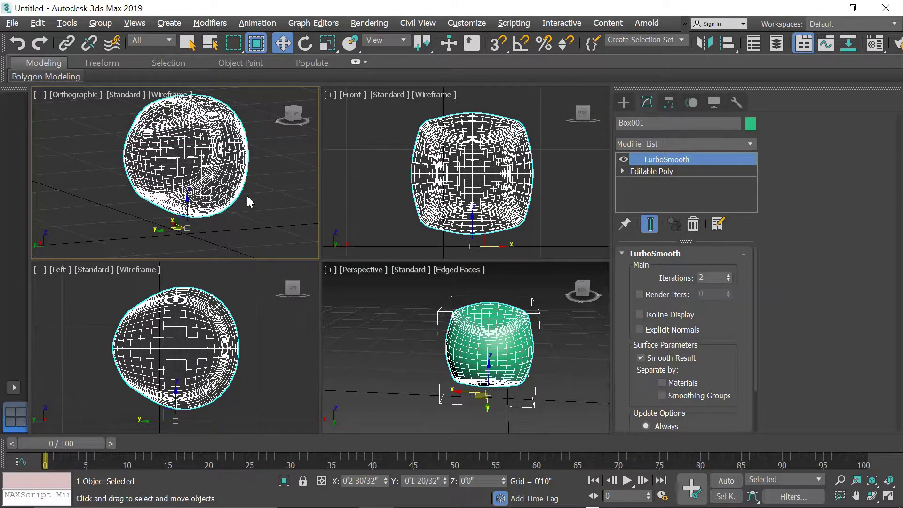
{"action": "key", "text": "t"}
Step: Maximize the Perspective viewport and orbit around the seamed ball
{"action": "right_click", "coordinate": [394, 212]}
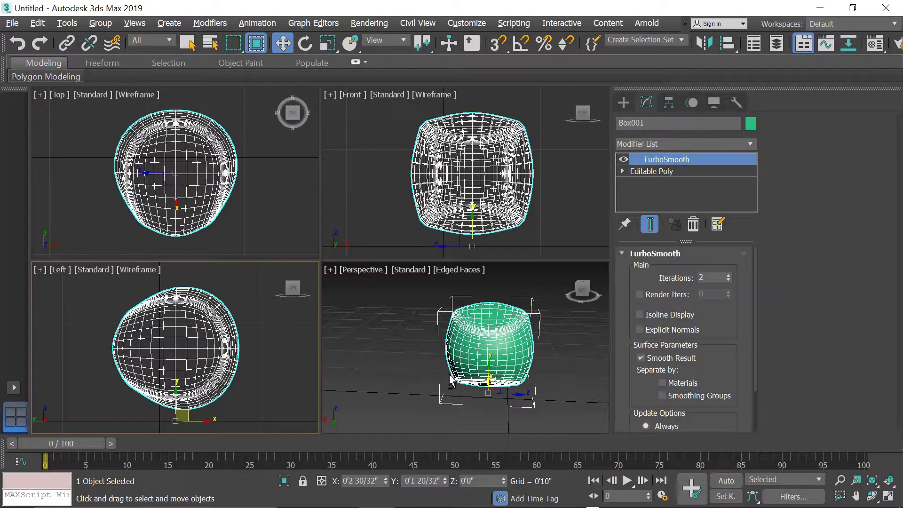
{"action": "key", "text": "alt+w"}
{"action": "middle_click_drag", "start_coordinate": [421, 334], "coordinate": [440, 270], "text": "alt"}
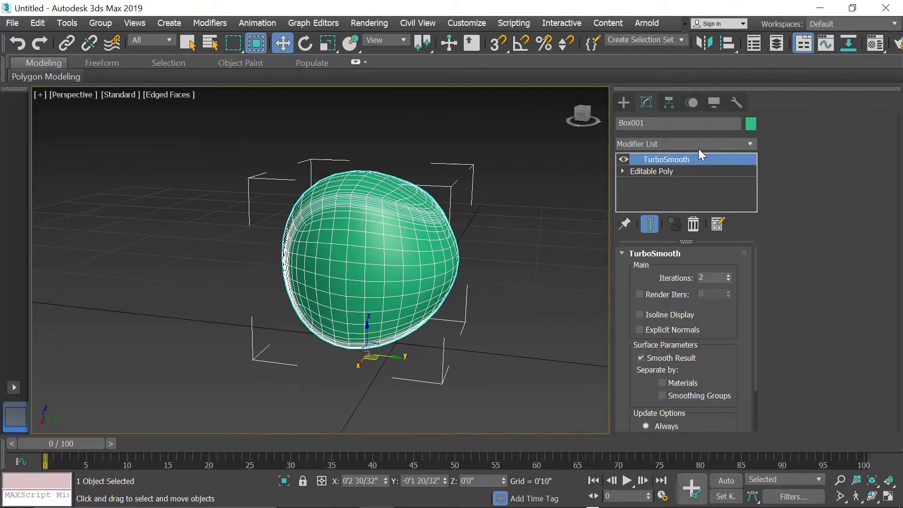
{"action": "left_click", "coordinate": [698, 145]}
Step: Add a Spherify modifier to make Box001 round, then convert it to an Editable Poly
{"action": "key", "text": "s"}
{"action": "key", "text": "h"}
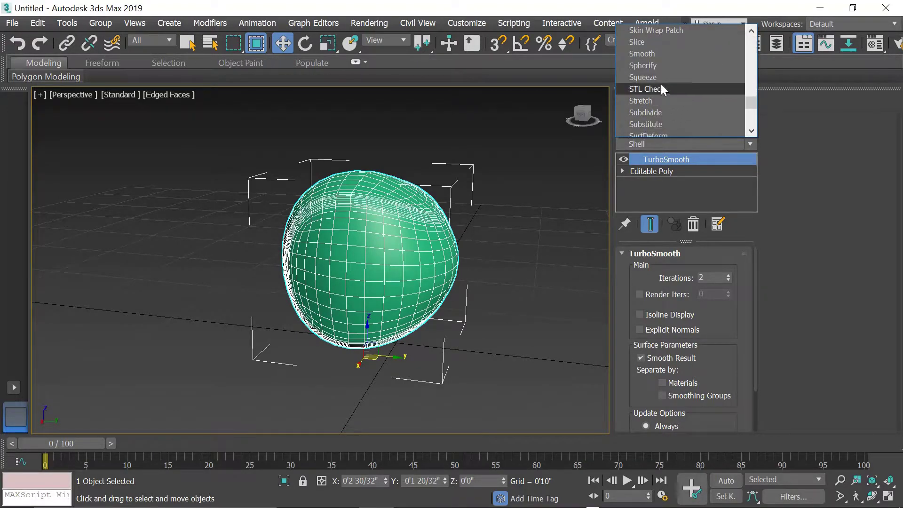
{"action": "left_click", "coordinate": [656, 68]}
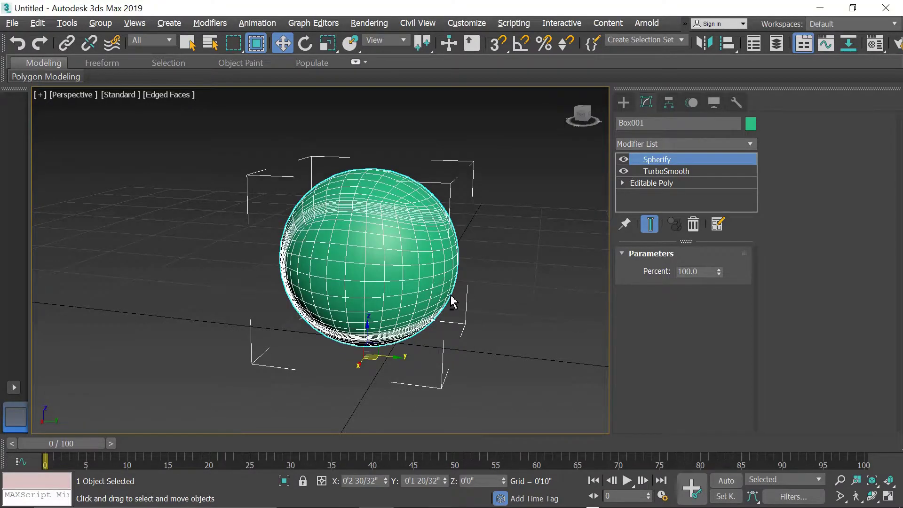
{"action": "mouse_move", "coordinate": [453, 298]}
{"action": "middle_mouse_down", "text": "alt"}
{"action": "mouse_move", "coordinate": [563, 276]}
{"action": "mouse_move", "coordinate": [484, 355]}
{"action": "mouse_move", "coordinate": [359, 256]}
{"action": "mouse_move", "coordinate": [429, 252]}
{"action": "mouse_move", "coordinate": [487, 311]}
{"action": "middle_mouse_up", "text": "alt"}
{"action": "right_click", "coordinate": [331, 245]}
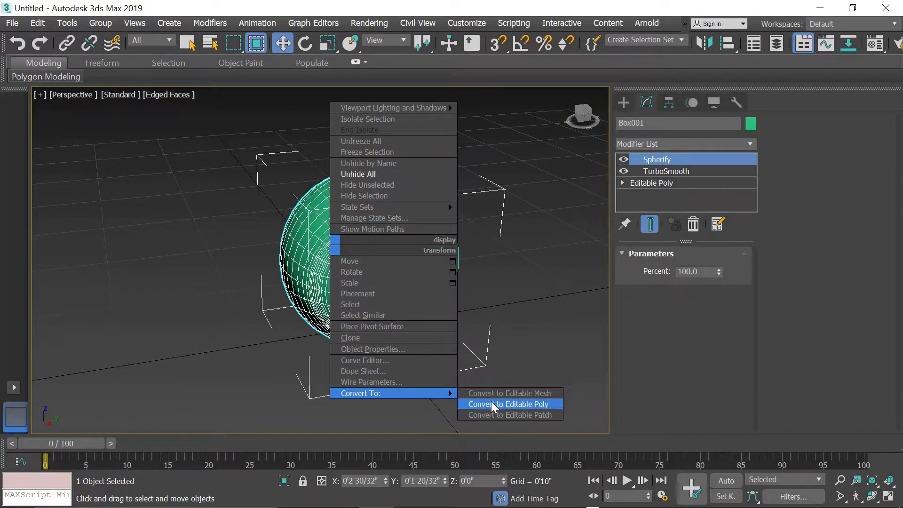
{"action": "left_click", "coordinate": [491, 404]}
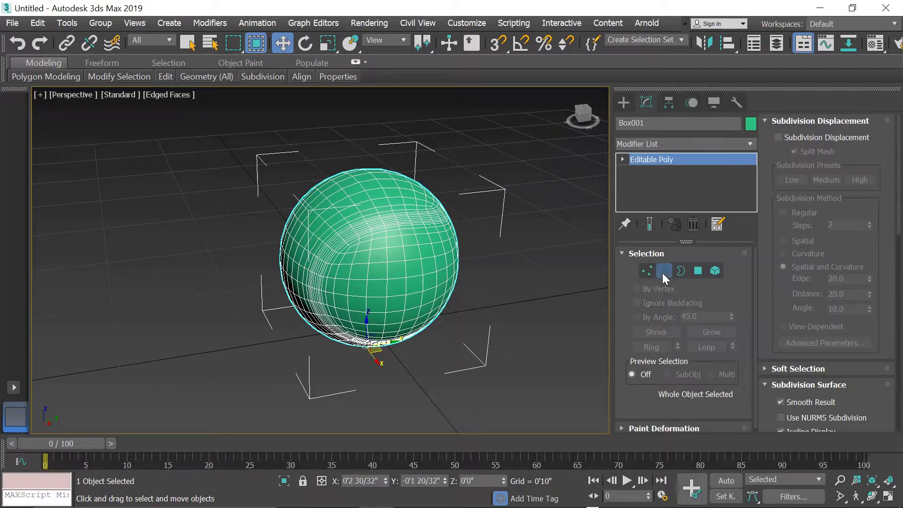
Step: In Edge mode, select three edge loops tracing the seam around the sphere
{"action": "key", "text": "2"}
{"action": "scroll", "coordinate": [351, 234], "scroll_direction": "up", "scroll_amount": 5}
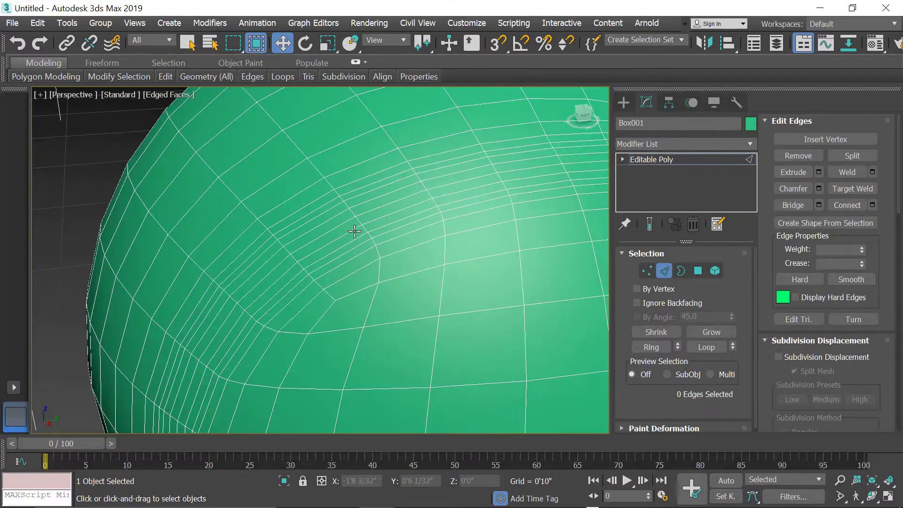
{"action": "double_click", "coordinate": [348, 218]}
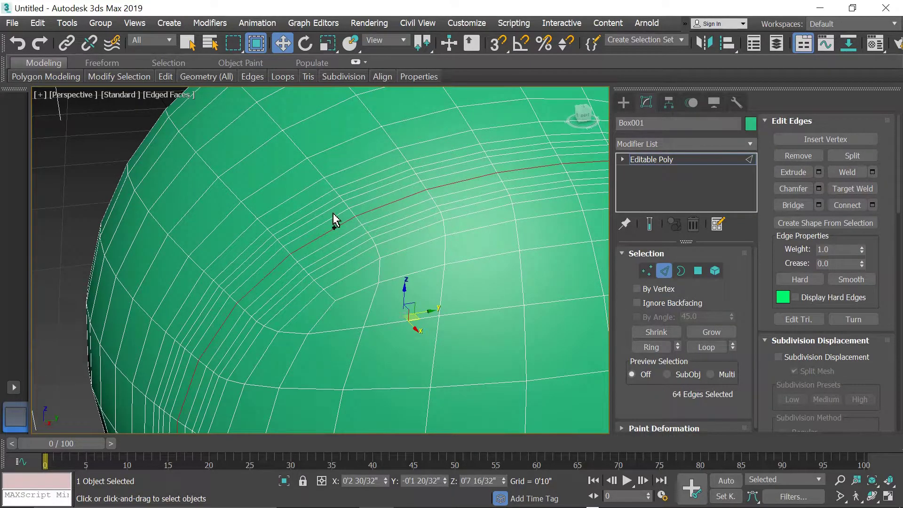
{"action": "double_click", "coordinate": [329, 210], "text": "ctrl"}
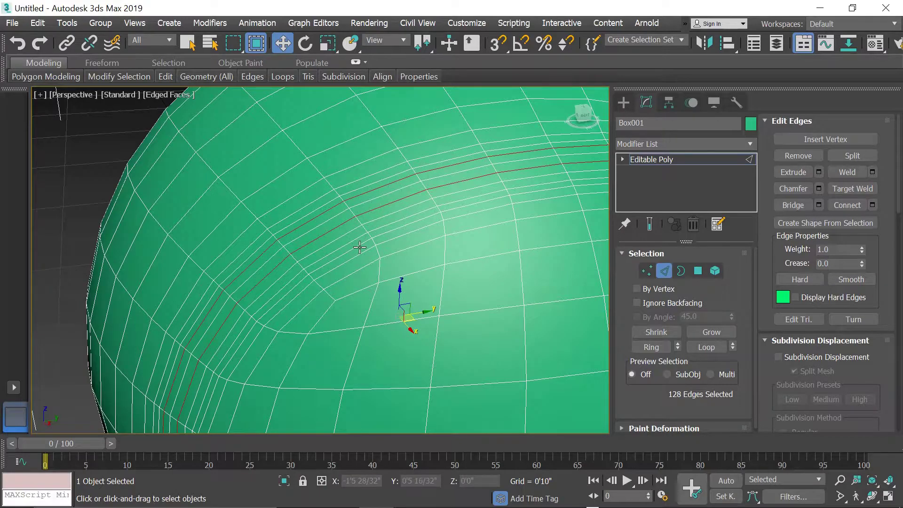
{"action": "double_click", "coordinate": [357, 247], "text": "ctrl"}
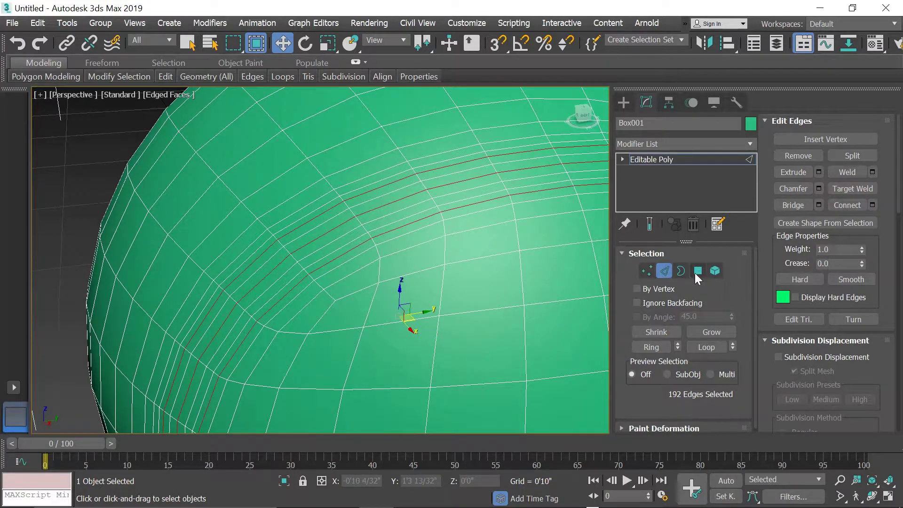
Step: Convert the edge loops to polygons and grow/shrink them into one curved seam band
{"action": "left_click", "coordinate": [698, 270], "text": "ctrl"}
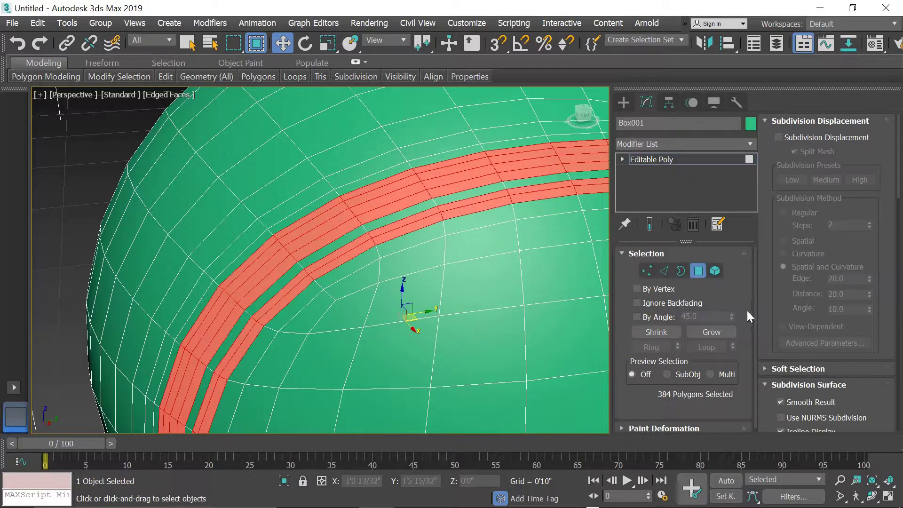
{"action": "left_click", "coordinate": [717, 334]}
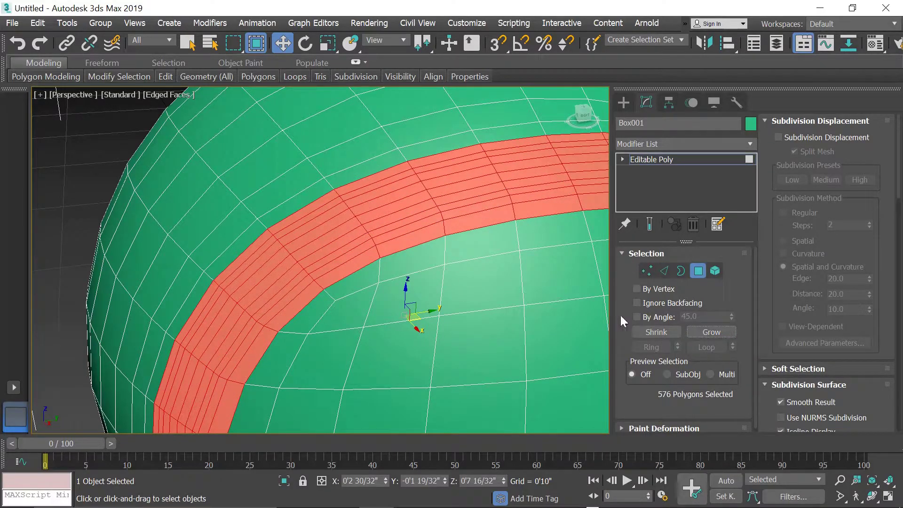
{"action": "left_click", "coordinate": [662, 331]}
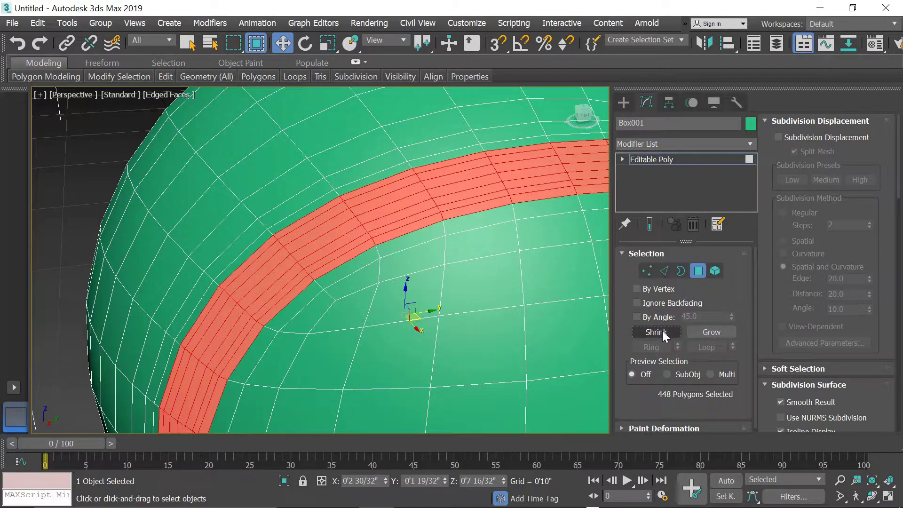
{"action": "left_click", "coordinate": [703, 332]}
{"action": "scroll", "coordinate": [385, 257], "scroll_direction": "down", "scroll_amount": 5}
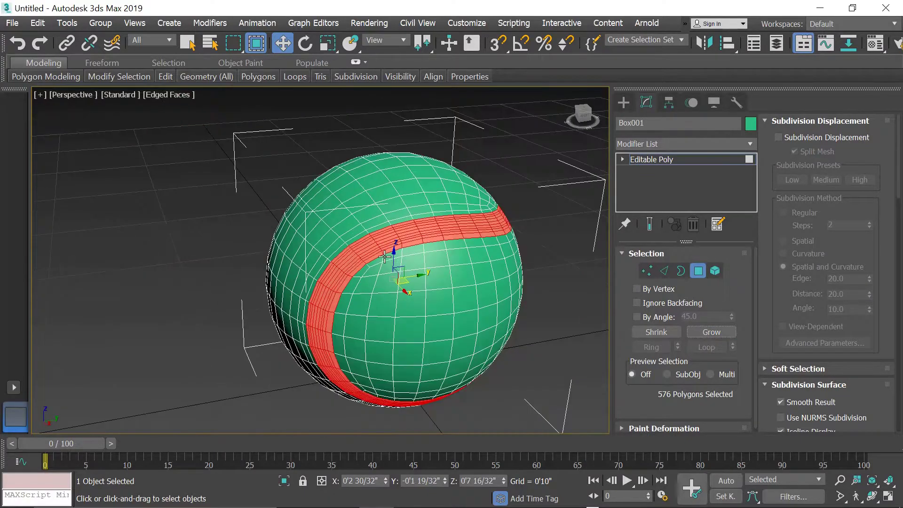
{"action": "middle_click_drag", "start_coordinate": [418, 286], "coordinate": [642, 341], "text": "alt"}
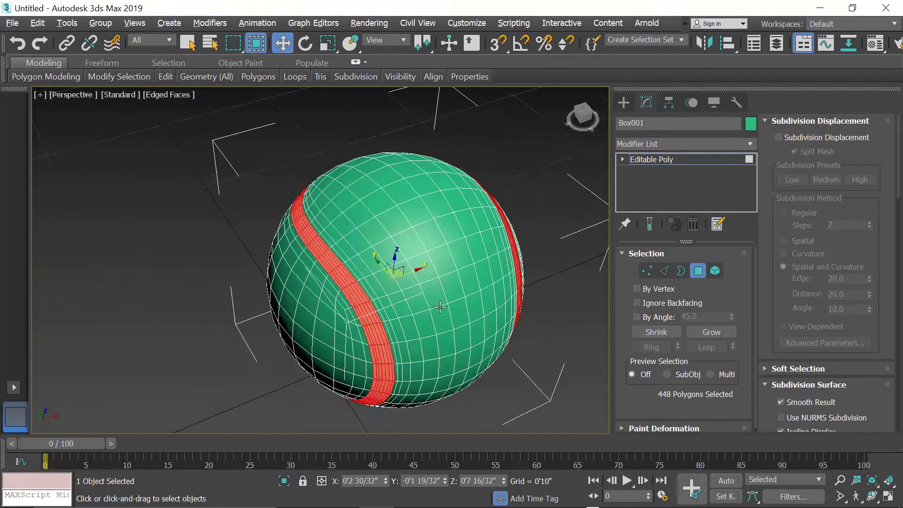
{"action": "middle_click_drag", "start_coordinate": [479, 273], "coordinate": [322, 287], "text": "alt"}
Step: Assign material ID 1 to the 448 selected seam-band polygons
{"action": "scroll", "coordinate": [818, 292], "scroll_direction": "down", "scroll_amount": 3}
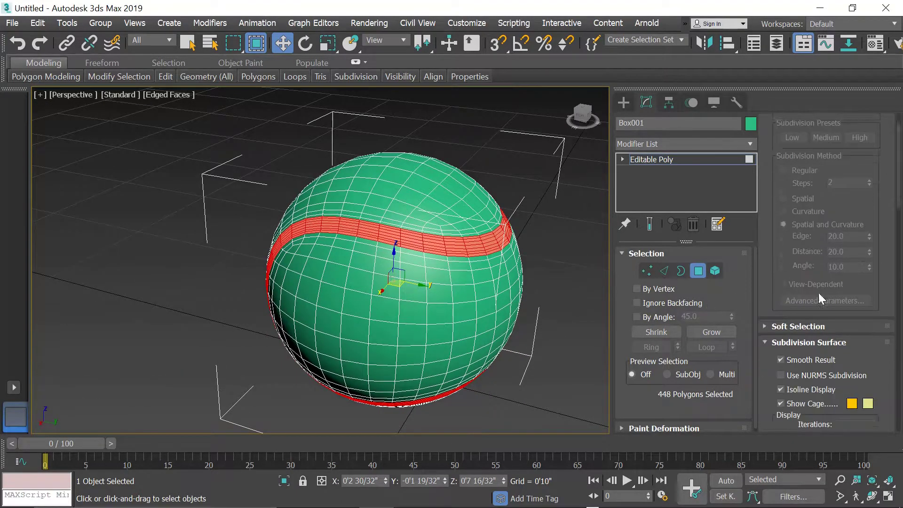
{"action": "scroll", "coordinate": [821, 309], "scroll_direction": "down", "scroll_amount": 1}
{"action": "scroll", "coordinate": [822, 309], "scroll_direction": "down", "scroll_amount": 1}
{"action": "scroll", "coordinate": [835, 310], "scroll_direction": "down", "scroll_amount": 1}
{"action": "scroll", "coordinate": [828, 327], "scroll_direction": "down", "scroll_amount": 2}
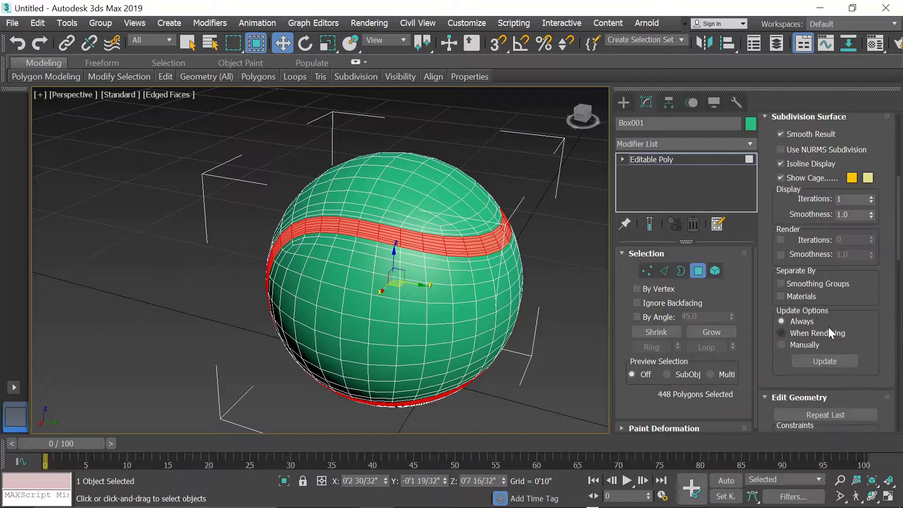
{"action": "scroll", "coordinate": [832, 339], "scroll_direction": "down", "scroll_amount": 3}
{"action": "scroll", "coordinate": [833, 346], "scroll_direction": "down", "scroll_amount": 3}
{"action": "scroll", "coordinate": [847, 334], "scroll_direction": "down", "scroll_amount": 2}
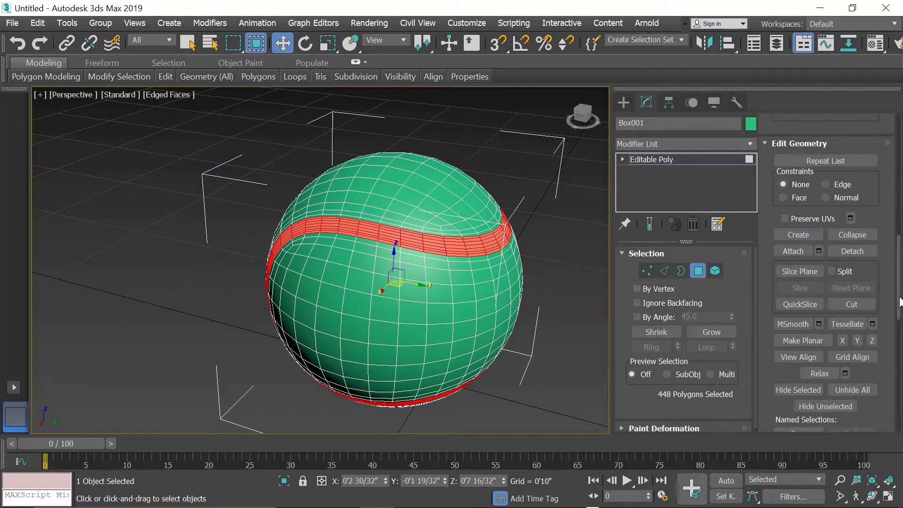
{"action": "scroll", "coordinate": [859, 323], "scroll_direction": "down", "scroll_amount": 3}
{"action": "scroll", "coordinate": [868, 311], "scroll_direction": "down", "scroll_amount": 2}
{"action": "scroll", "coordinate": [866, 304], "scroll_direction": "down", "scroll_amount": 2}
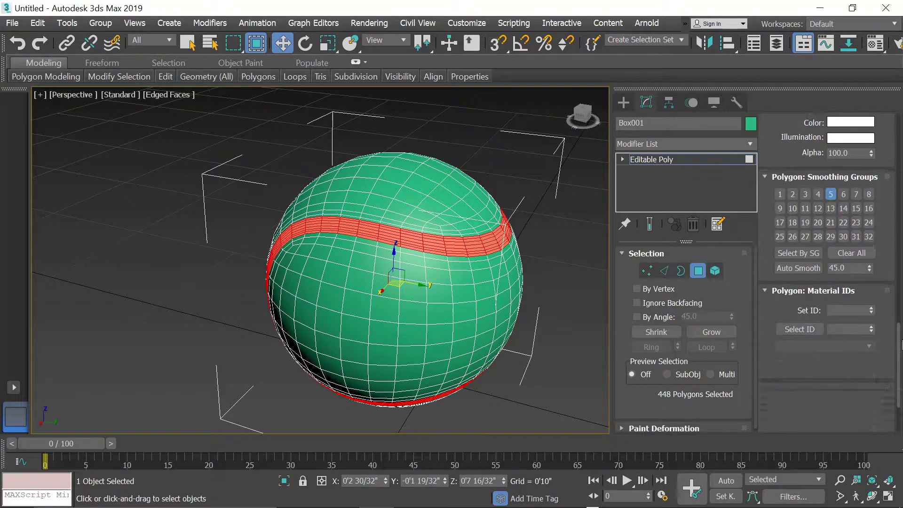
{"action": "scroll", "coordinate": [859, 305], "scroll_direction": "down", "scroll_amount": 1}
{"action": "type", "text": "1"}
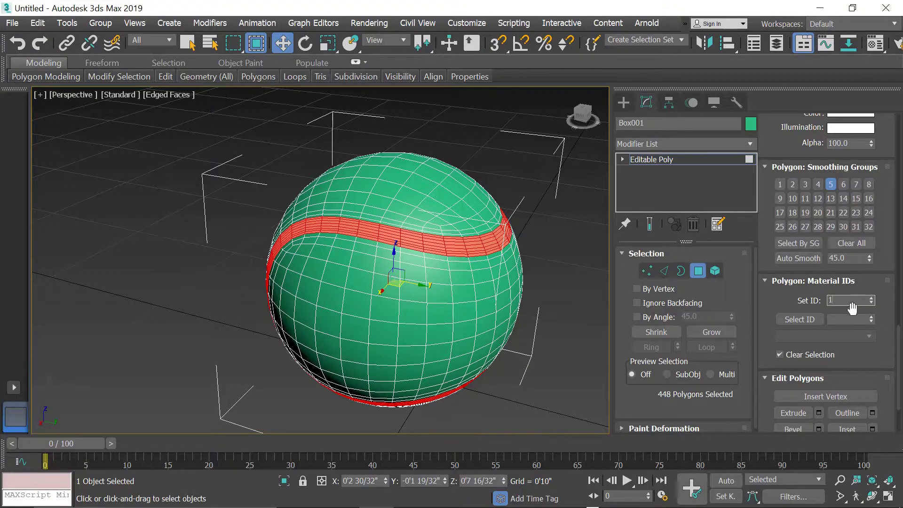
{"action": "key", "text": "Return"}
Step: Invert the selection and assign material ID 2 to the remaining 704 polygons
{"action": "middle_click_drag", "start_coordinate": [379, 310], "coordinate": [342, 303]}
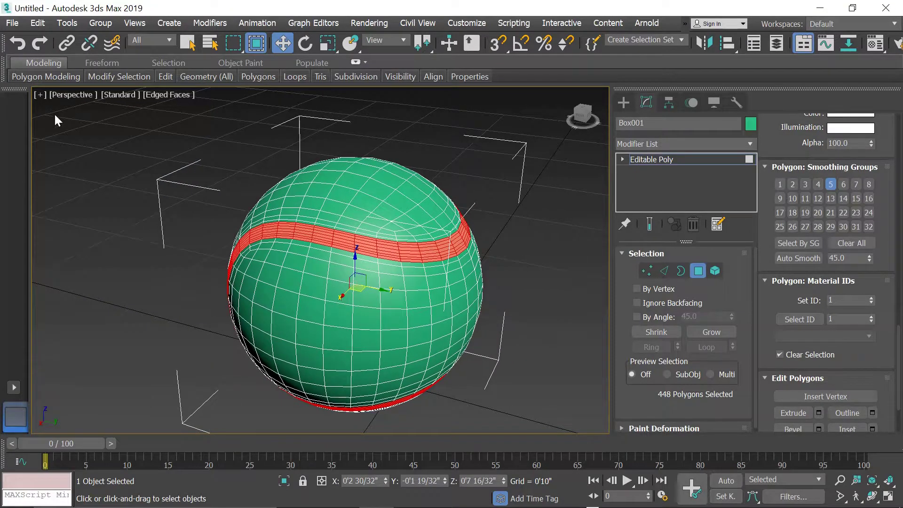
{"action": "left_click", "coordinate": [40, 26]}
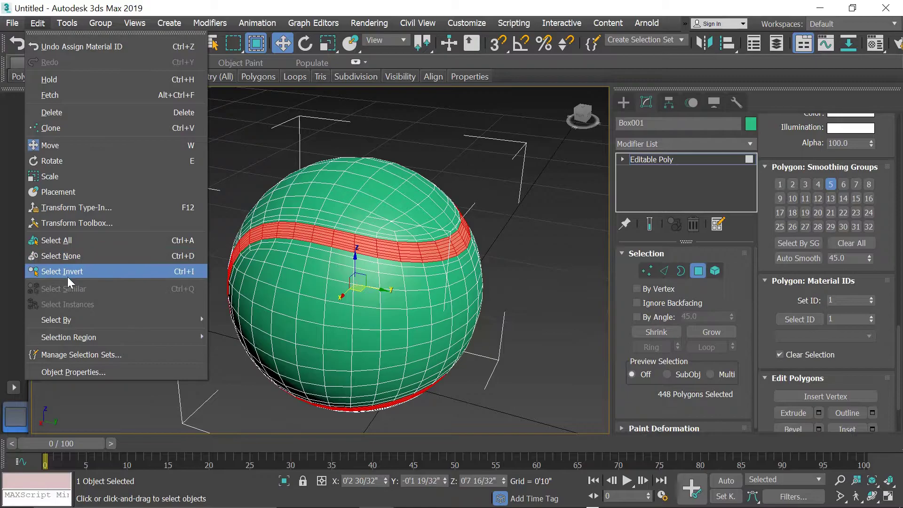
{"action": "left_click", "coordinate": [122, 272]}
{"action": "left_click", "coordinate": [853, 301]}
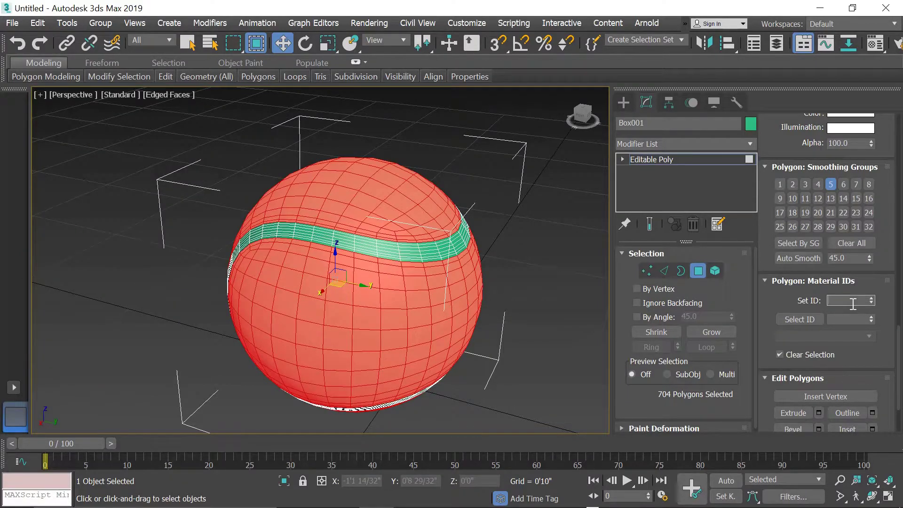
{"action": "type", "text": "2"}
{"action": "key", "text": "Return"}
{"action": "mouse_move", "coordinate": [413, 280]}
{"action": "middle_mouse_down"}
{"action": "mouse_move", "coordinate": [363, 295]}
{"action": "mouse_move", "coordinate": [400, 306]}
{"action": "middle_mouse_up"}
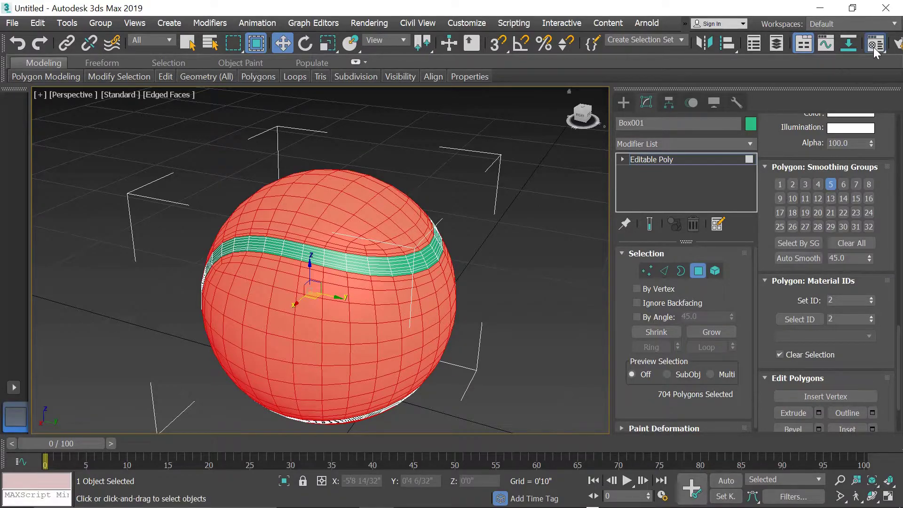
Step: Create a green diffuse material and assign it to the ball's body polygons
{"action": "key", "text": "m"}
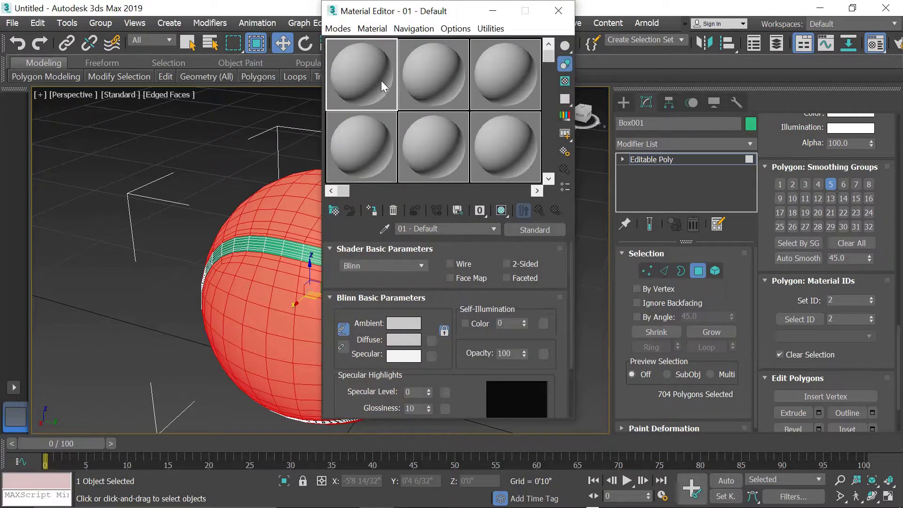
{"action": "left_click", "coordinate": [416, 341]}
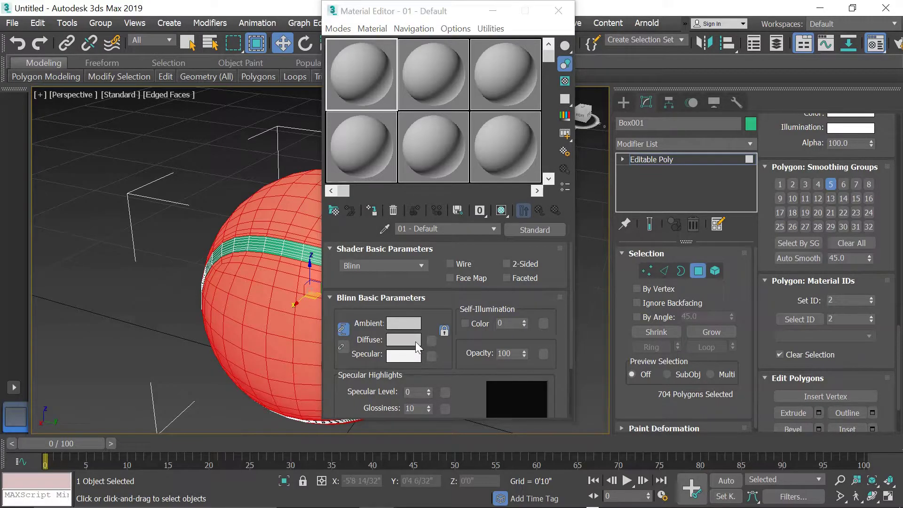
{"action": "left_click", "coordinate": [235, 79]}
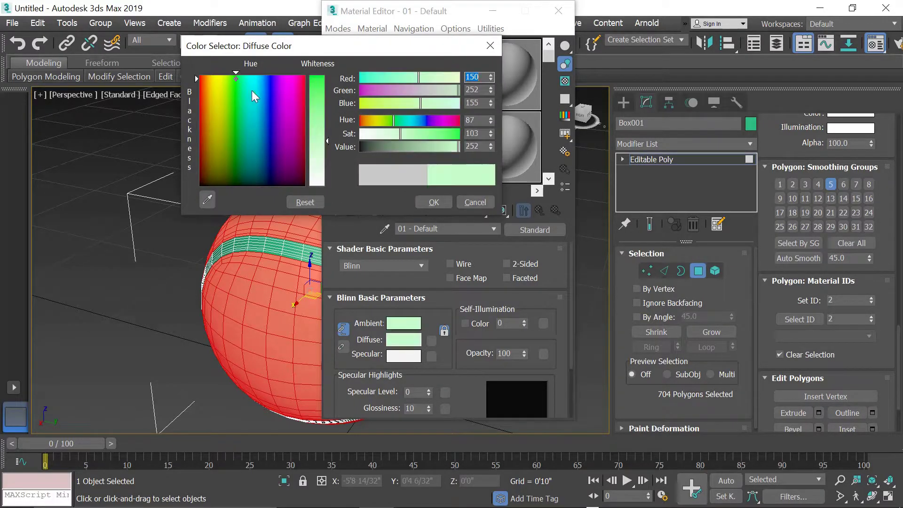
{"action": "left_click", "coordinate": [316, 89]}
{"action": "left_click", "coordinate": [424, 204]}
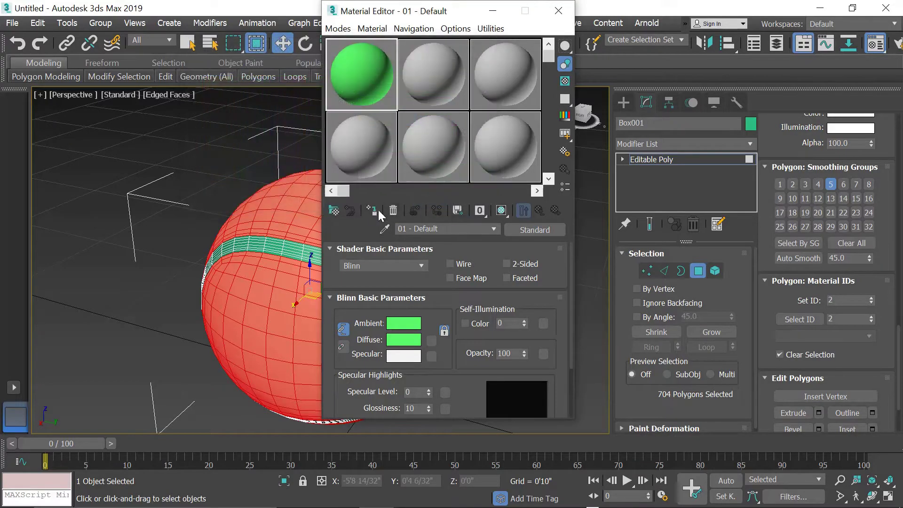
{"action": "left_click", "coordinate": [371, 210]}
{"action": "mouse_move", "coordinate": [170, 224]}
{"action": "middle_mouse_down"}
{"action": "mouse_move", "coordinate": [128, 214]}
{"action": "mouse_move", "coordinate": [164, 226]}
{"action": "middle_mouse_up"}
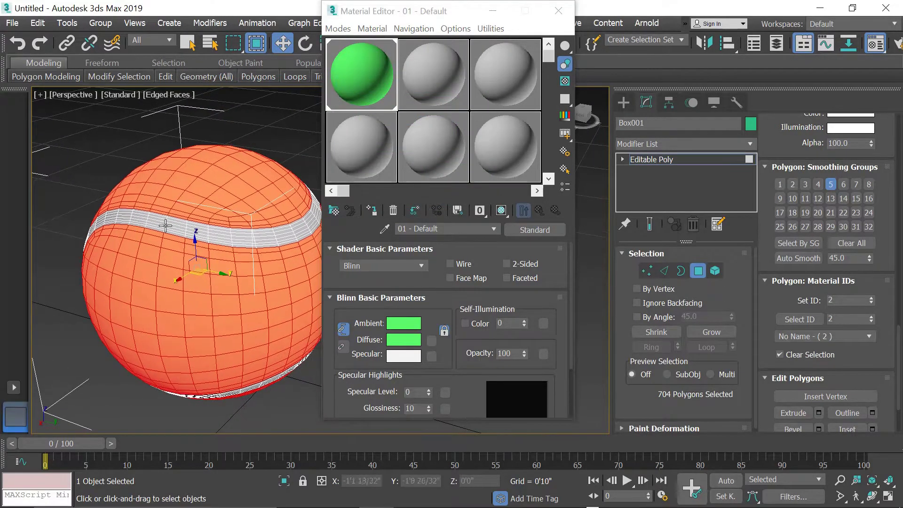
Step: Assign a white material with specular 40 and glossiness 31 to the seam band
{"action": "left_click", "coordinate": [423, 83]}
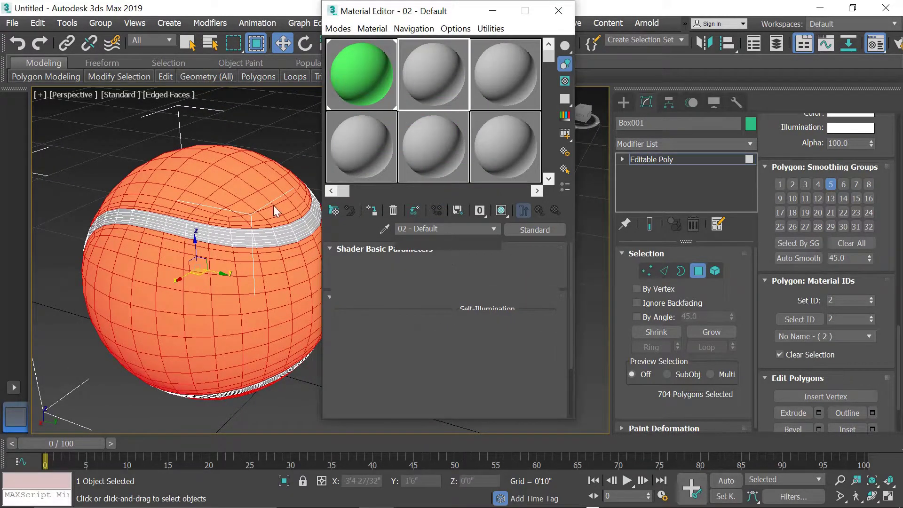
{"action": "left_click", "coordinate": [42, 22]}
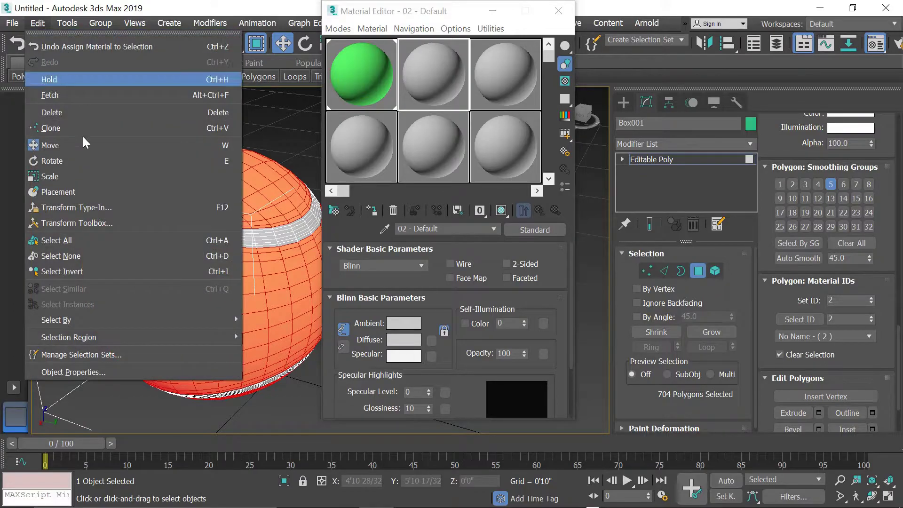
{"action": "left_click", "coordinate": [100, 267]}
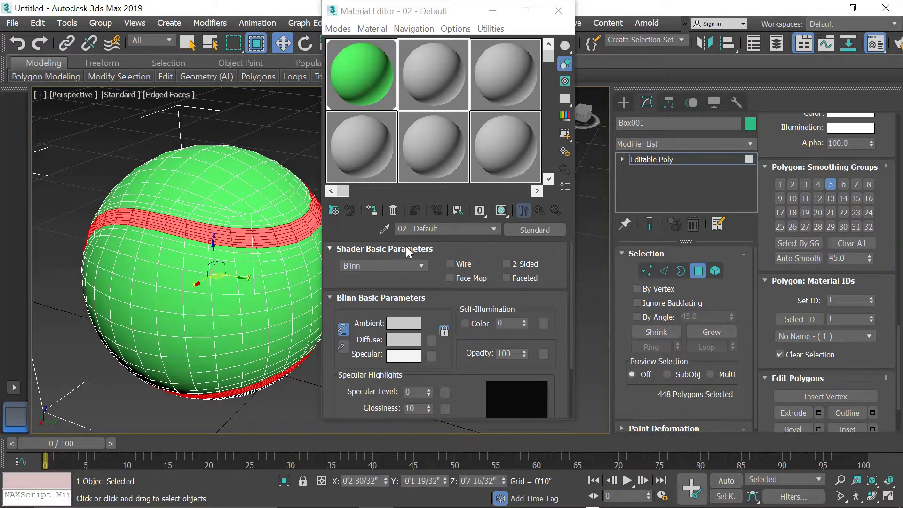
{"action": "left_click", "coordinate": [411, 340]}
{"action": "left_click_drag", "start_coordinate": [324, 135], "coordinate": [317, 185]}
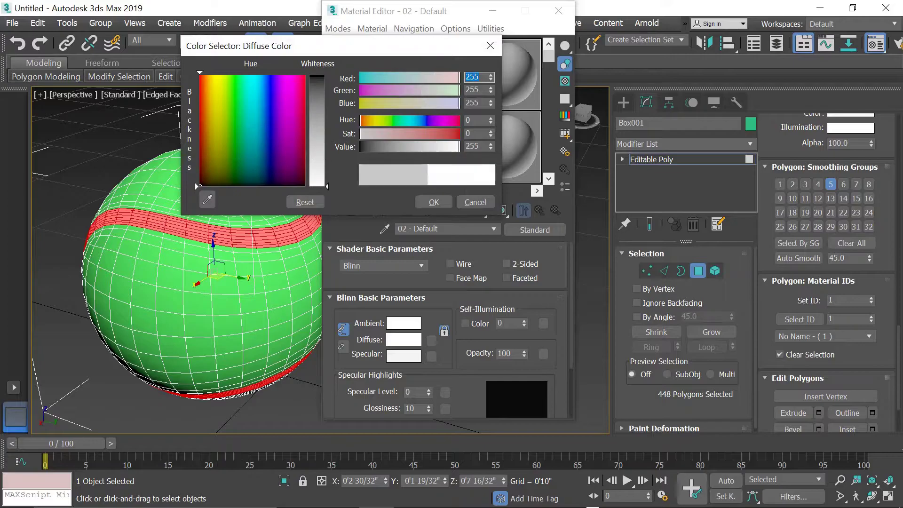
{"action": "left_click", "coordinate": [430, 203]}
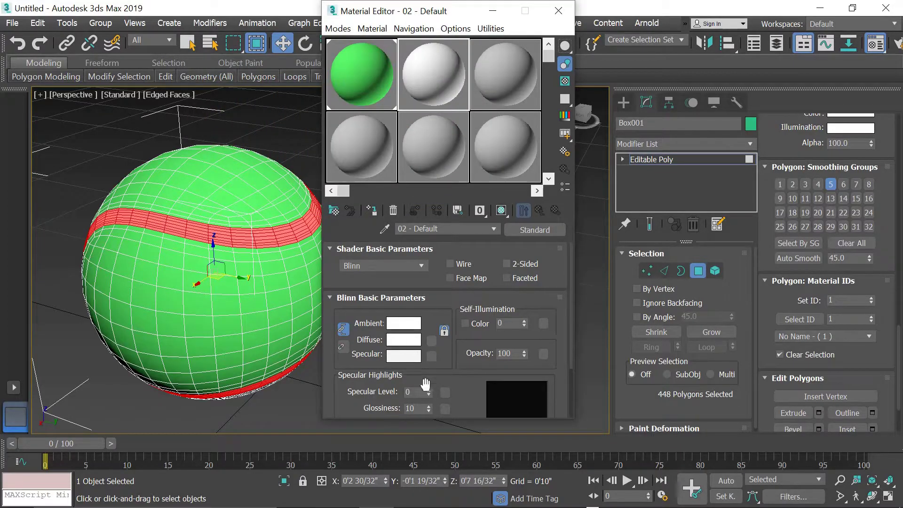
{"action": "scroll", "coordinate": [426, 385], "scroll_direction": "down", "scroll_amount": 1}
{"action": "left_click_drag", "start_coordinate": [427, 363], "coordinate": [428, 365]}
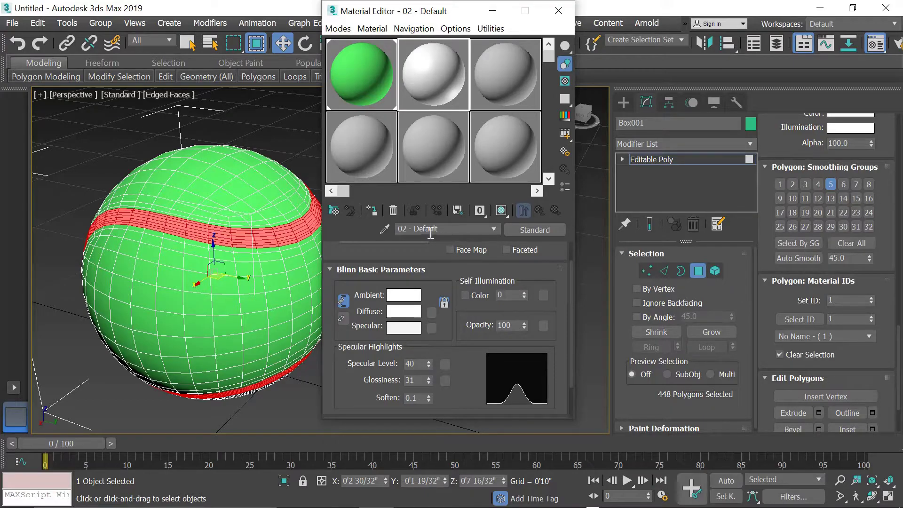
{"action": "left_click", "coordinate": [370, 211]}
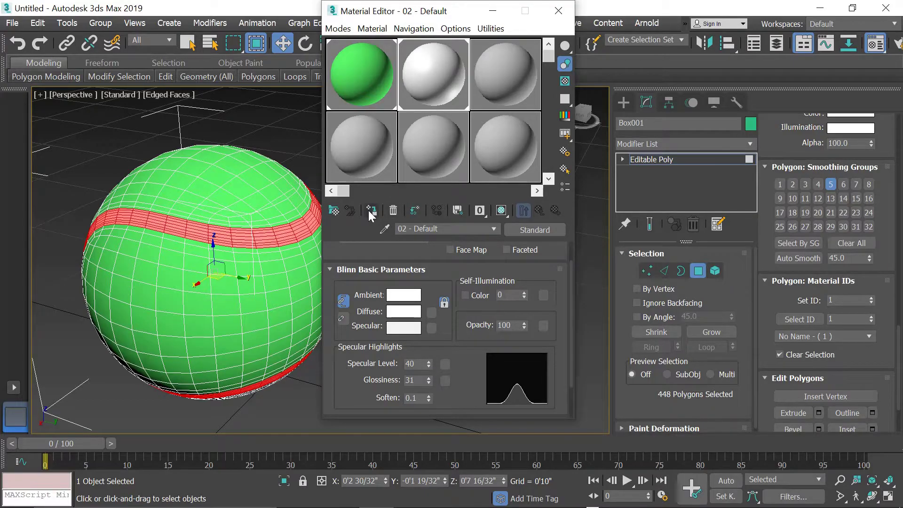
{"action": "left_click", "coordinate": [555, 8]}
Step: Start an Extrude on the seam band using the Local Normal direction
{"action": "middle_click_drag", "start_coordinate": [380, 253], "coordinate": [468, 249]}
{"action": "scroll", "coordinate": [447, 223], "scroll_direction": "up", "scroll_amount": 2}
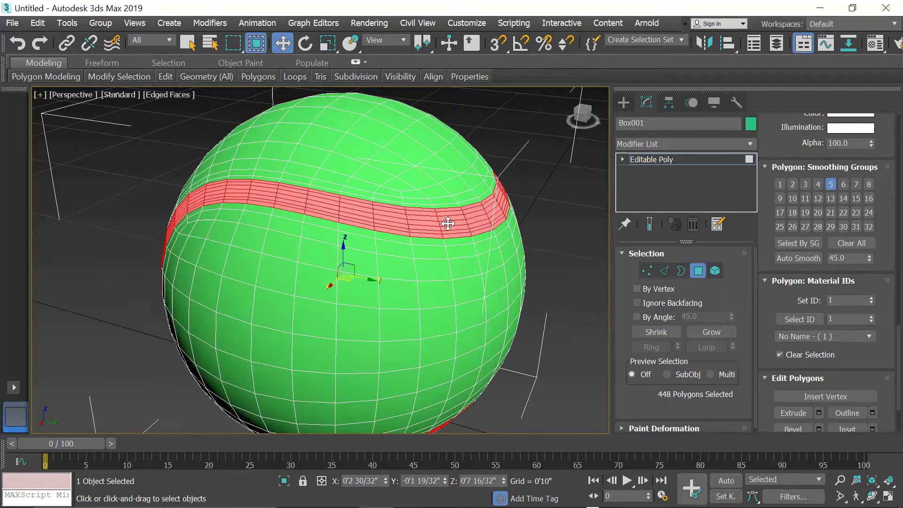
{"action": "right_click", "coordinate": [380, 209]}
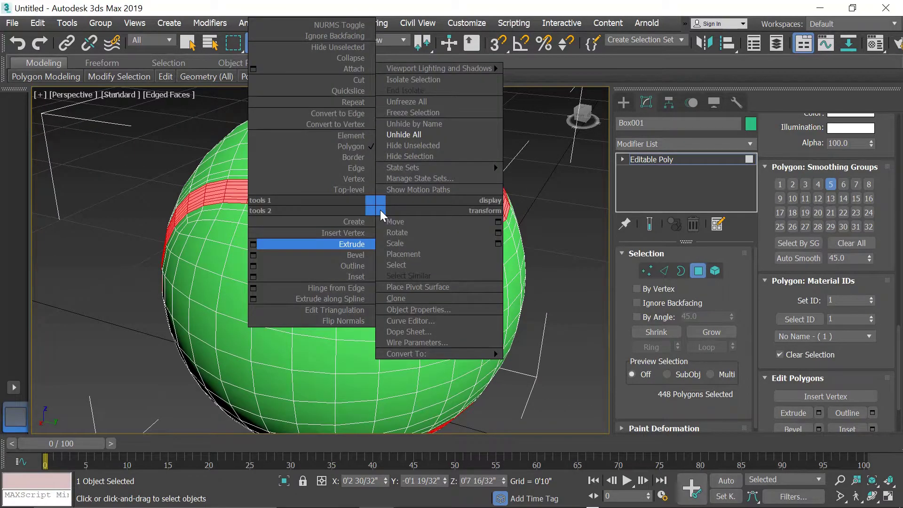
{"action": "left_click", "coordinate": [253, 244]}
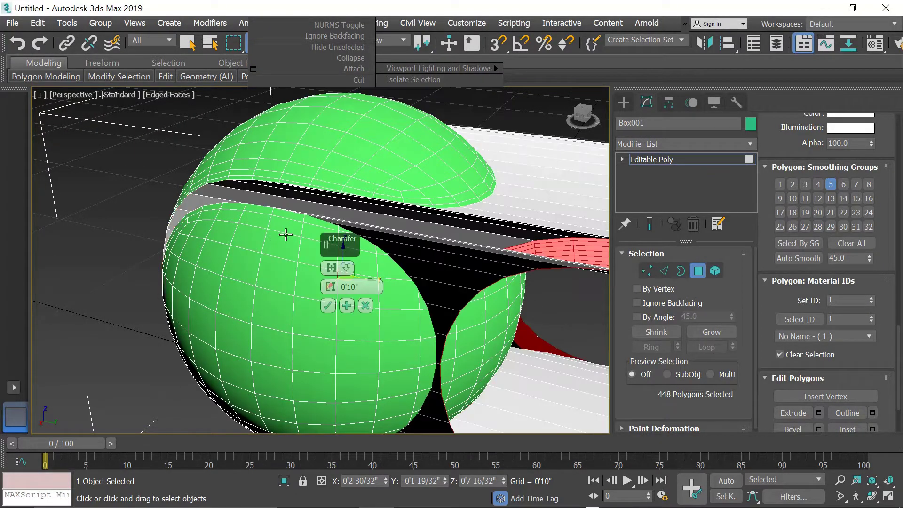
{"action": "left_click", "coordinate": [331, 268]}
{"action": "left_click", "coordinate": [375, 295]}
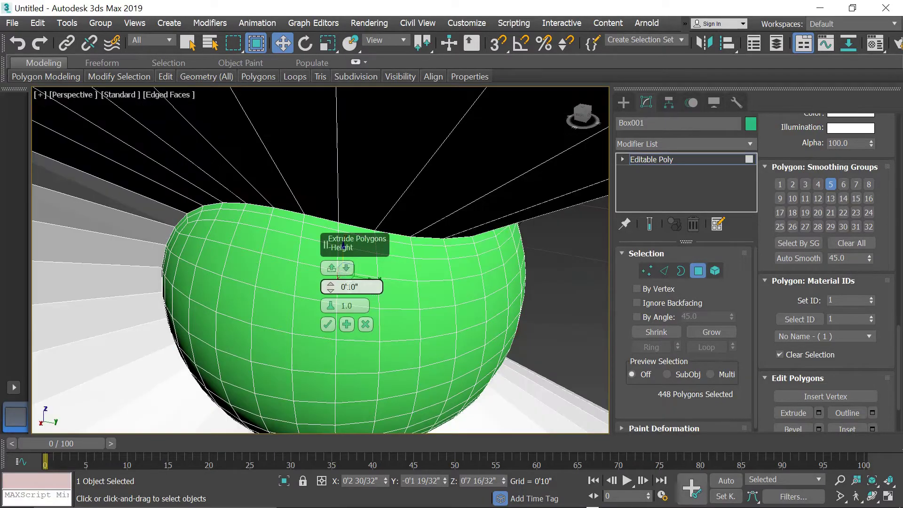
Step: Enter a negative extrusion height of -0.5 to sink the band inward
{"action": "scroll", "coordinate": [332, 289], "scroll_direction": "up", "scroll_amount": 5}
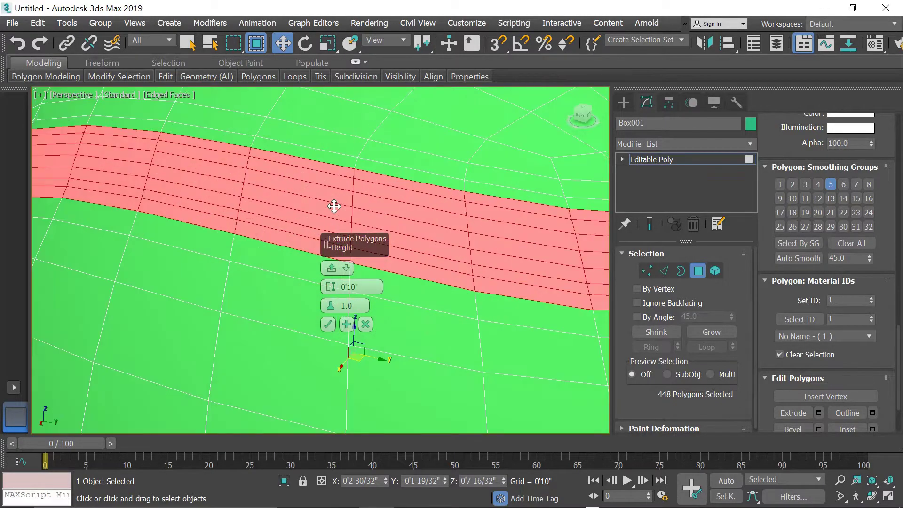
{"action": "double_click", "coordinate": [364, 285]}
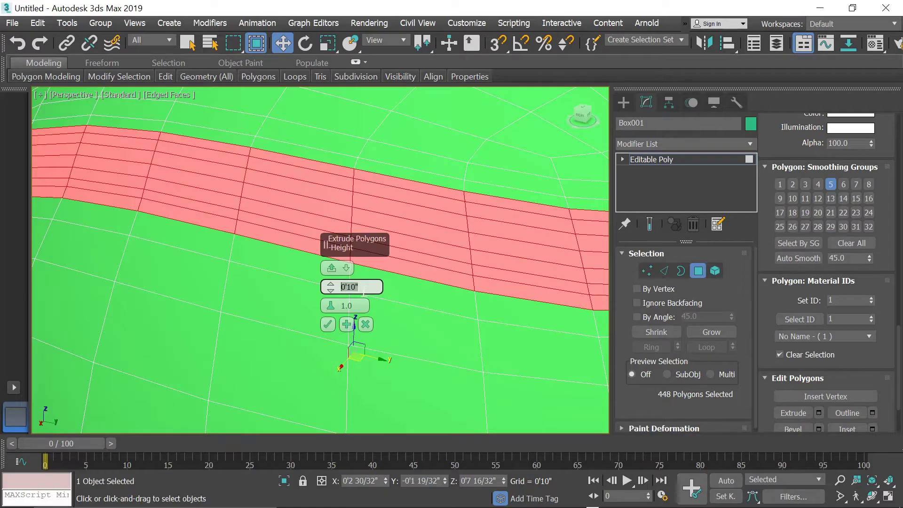
{"action": "type", "text": "-"}
{"action": "key", "text": "Return"}
{"action": "scroll", "coordinate": [247, 177], "scroll_direction": "down", "scroll_amount": 5}
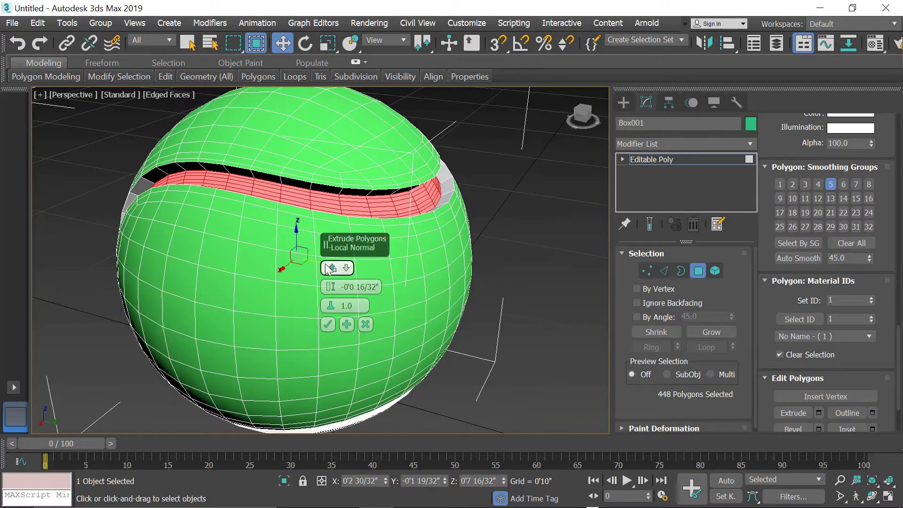
{"action": "mouse_move", "coordinate": [351, 286]}
{"action": "double_click", "coordinate": [358, 286]}
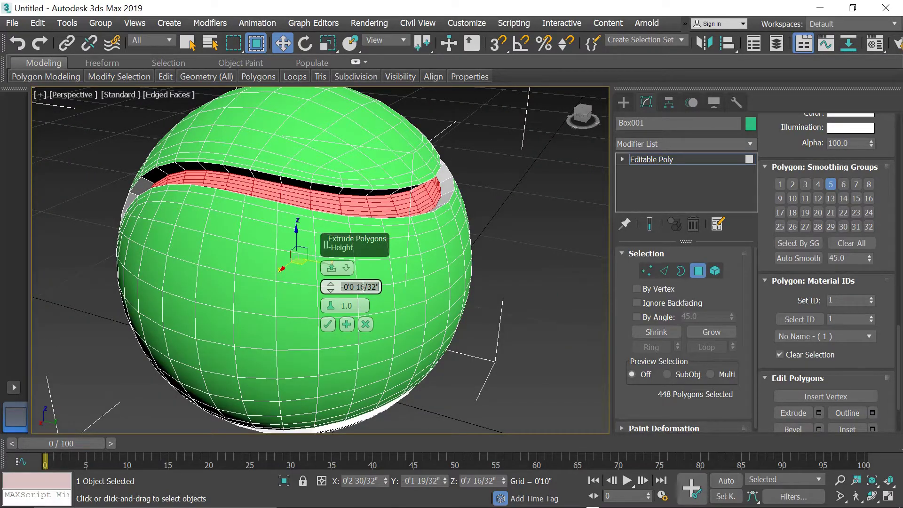
{"action": "type", "text": "-.3"}
Step: Apply the inward extrusion, exit Polygon mode and add TurboSmooth to the ball
{"action": "left_click", "coordinate": [328, 325]}
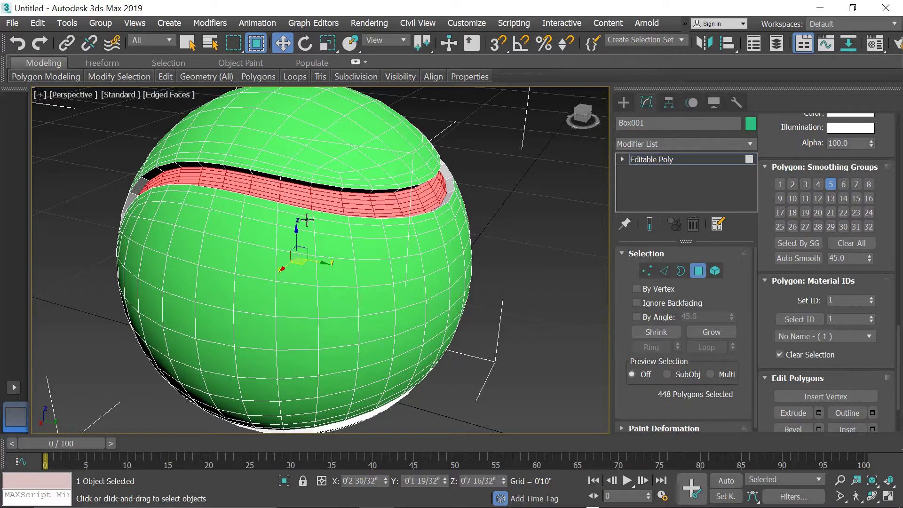
{"action": "mouse_move", "coordinate": [308, 220]}
{"action": "middle_mouse_down", "text": "alt"}
{"action": "mouse_move", "coordinate": [262, 210]}
{"action": "mouse_move", "coordinate": [433, 246]}
{"action": "middle_mouse_up", "text": "alt"}
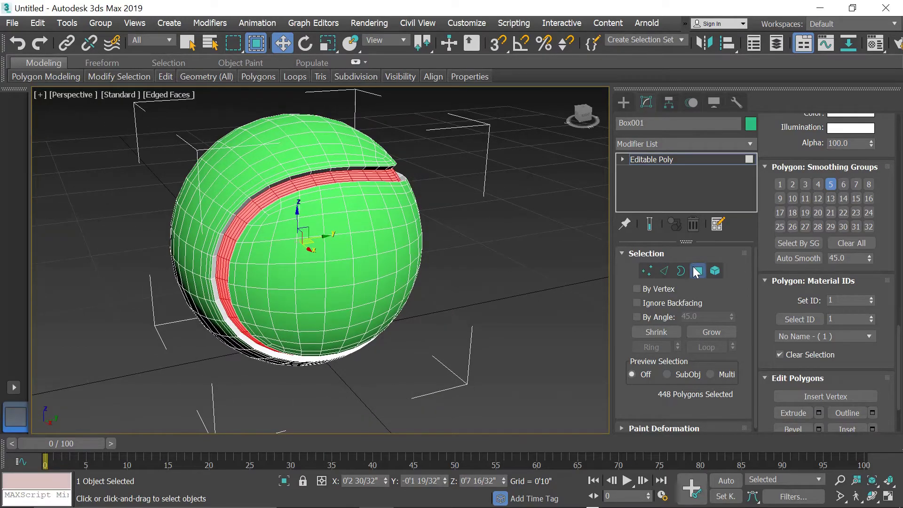
{"action": "left_click", "coordinate": [664, 158]}
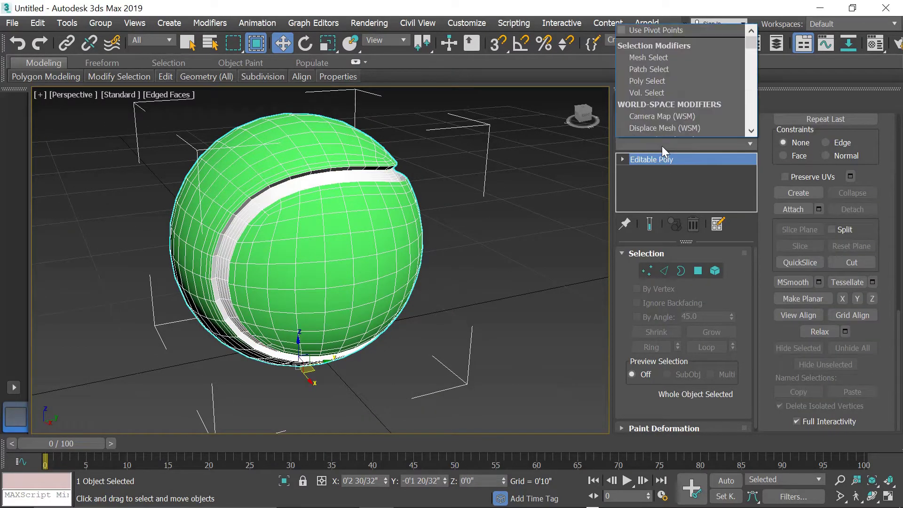
{"action": "type", "text": "tu"}
{"action": "key", "text": "Return"}
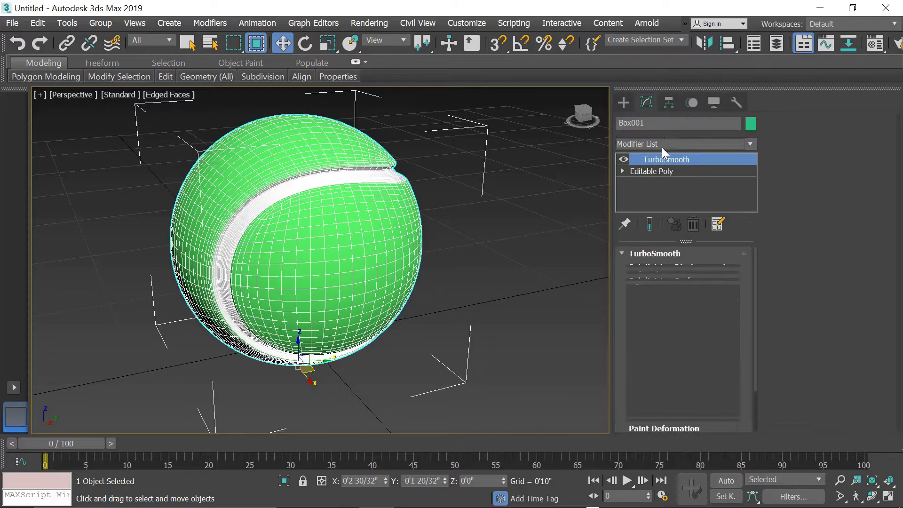
Step: Set TurboSmooth to 2 iterations, deselect the ball and turn off Edged Faces
{"action": "left_click", "coordinate": [729, 276]}
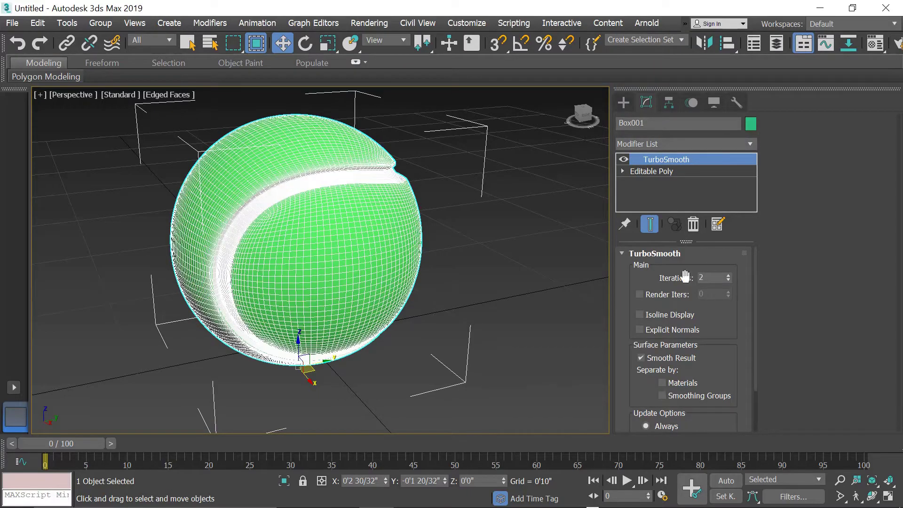
{"action": "left_click", "coordinate": [484, 240]}
{"action": "middle_click_drag", "start_coordinate": [403, 231], "coordinate": [332, 253], "text": "alt"}
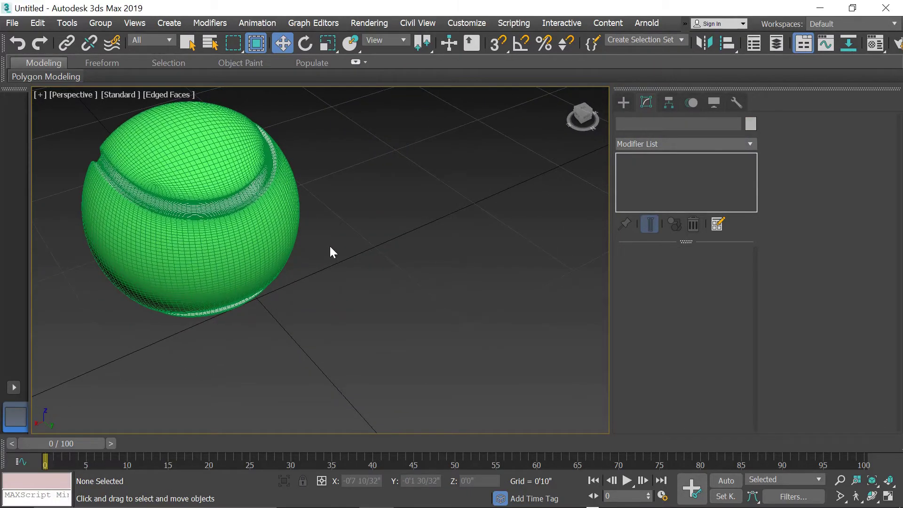
{"action": "key", "text": "F4"}
{"action": "mouse_move", "coordinate": [256, 227]}
{"action": "middle_mouse_down", "text": "alt"}
{"action": "mouse_move", "coordinate": [388, 308]}
{"action": "mouse_move", "coordinate": [350, 247]}
{"action": "mouse_move", "coordinate": [403, 210]}
{"action": "mouse_move", "coordinate": [490, 221]}
{"action": "mouse_move", "coordinate": [524, 282]}
{"action": "mouse_move", "coordinate": [447, 310]}
{"action": "mouse_move", "coordinate": [354, 284]}
{"action": "mouse_move", "coordinate": [332, 218]}
{"action": "mouse_move", "coordinate": [191, 201]}
{"action": "mouse_move", "coordinate": [231, 153]}
{"action": "mouse_move", "coordinate": [342, 221]}
{"action": "mouse_move", "coordinate": [575, 257]}
{"action": "mouse_move", "coordinate": [439, 327]}
{"action": "mouse_move", "coordinate": [325, 238]}
{"action": "mouse_move", "coordinate": [337, 244]}
{"action": "middle_mouse_up", "text": "alt"}
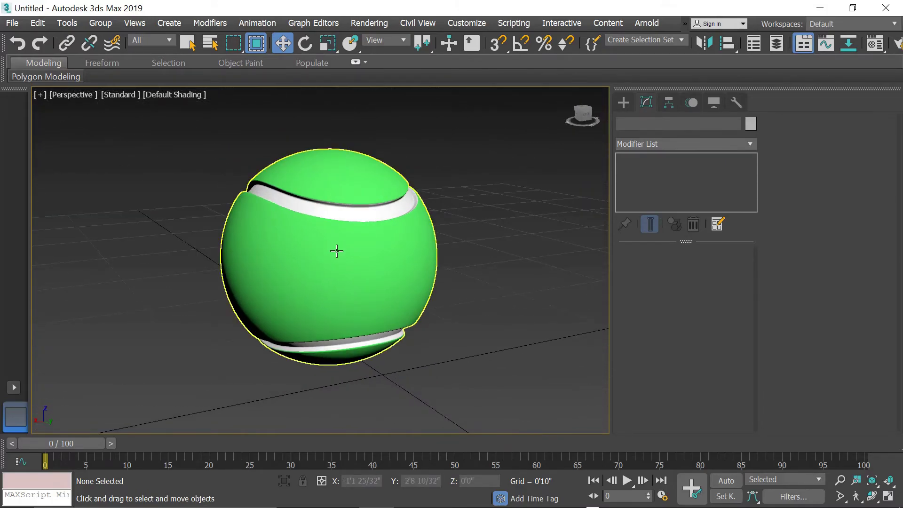
Step: Switch to the Top, Front, Left and Perspective four-viewport layout and zoom in
{"action": "key", "text": "alt+w"}
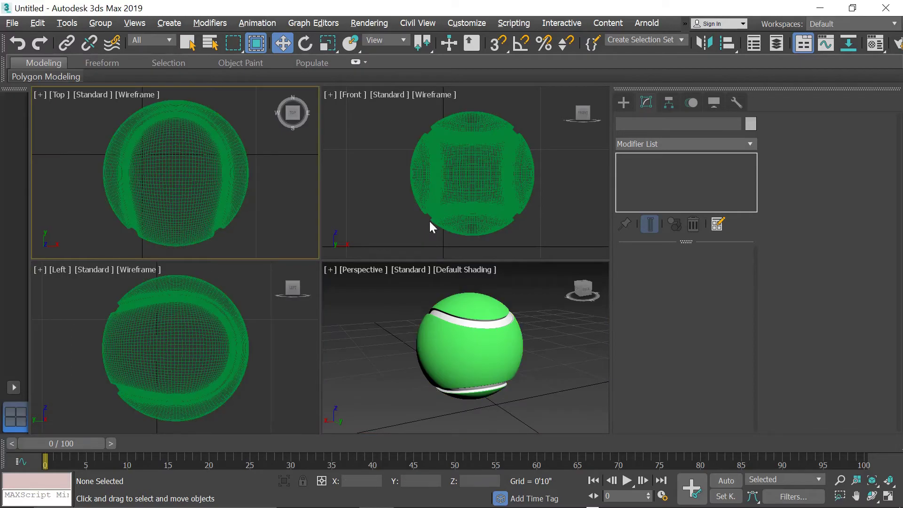
{"action": "scroll", "coordinate": [503, 173], "scroll_direction": "up", "scroll_amount": 1}
{"action": "scroll", "coordinate": [491, 381], "scroll_direction": "up", "scroll_amount": 1}
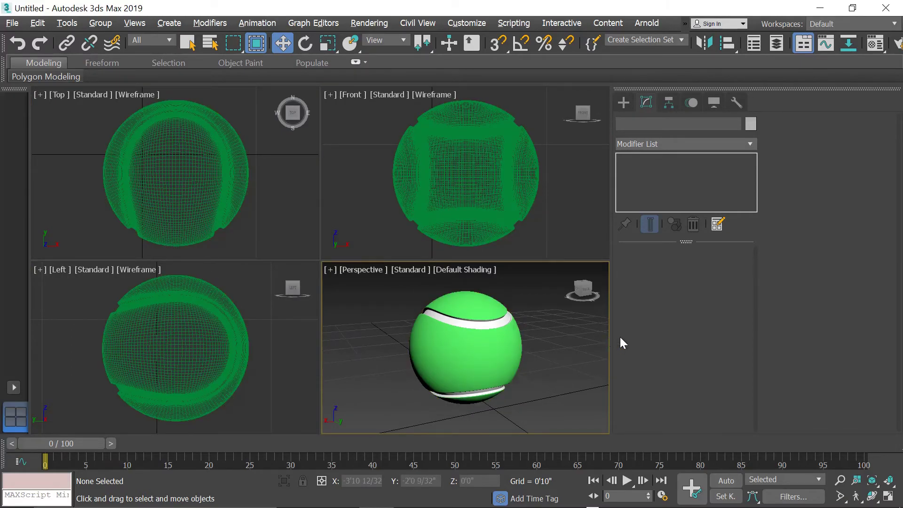